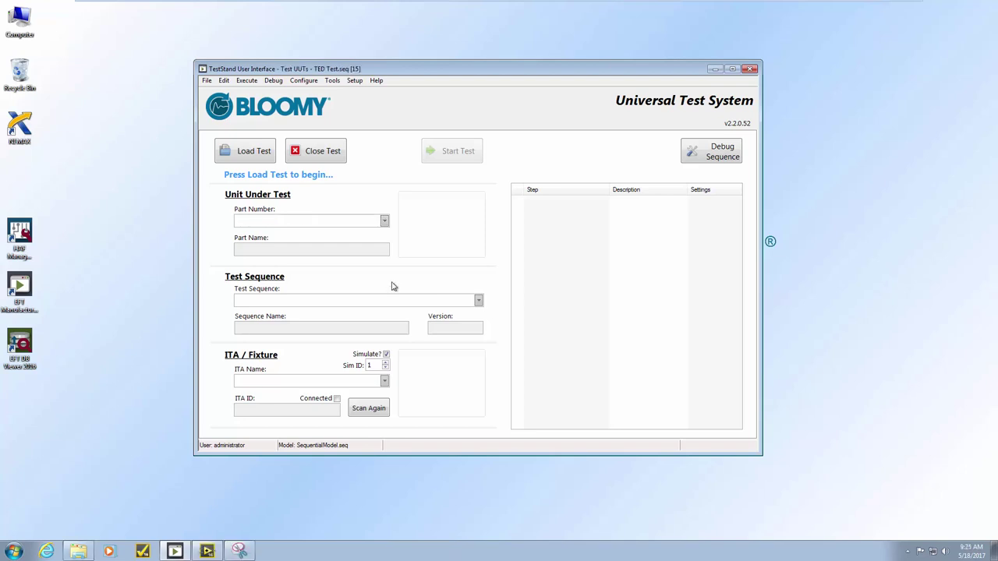
click(206, 80)
click(231, 116)
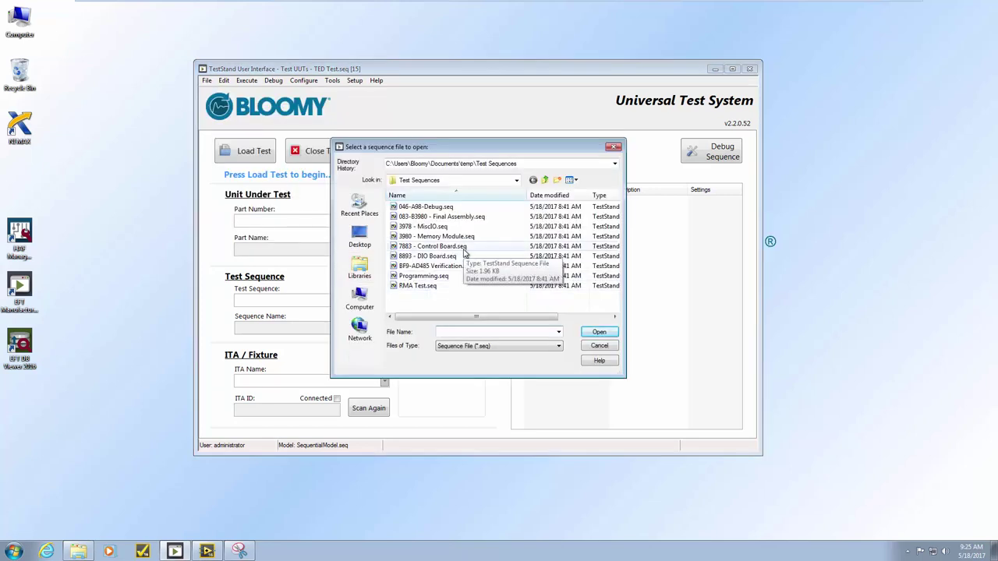
click(598, 346)
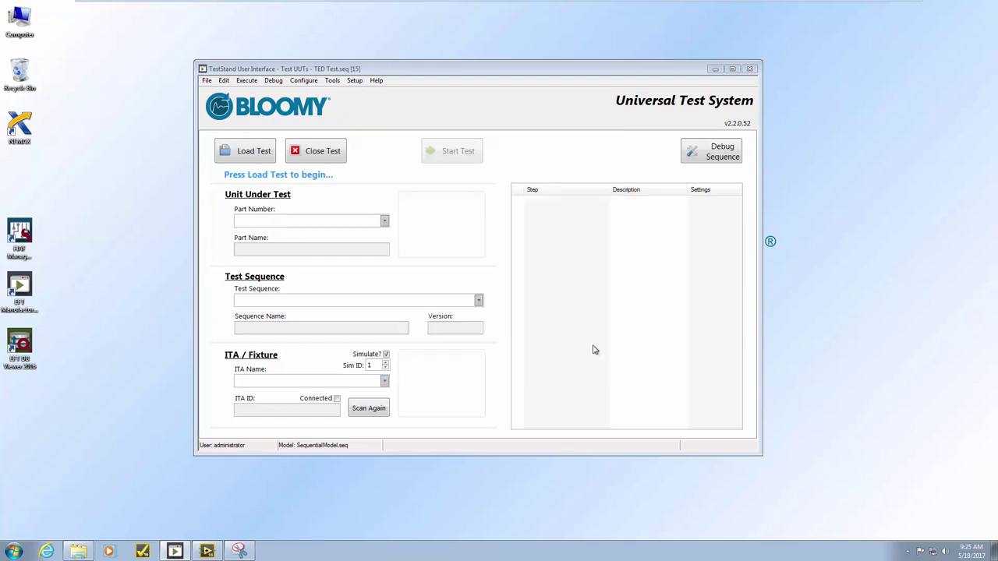
Load the test for part number 2400-00047.
click(265, 160)
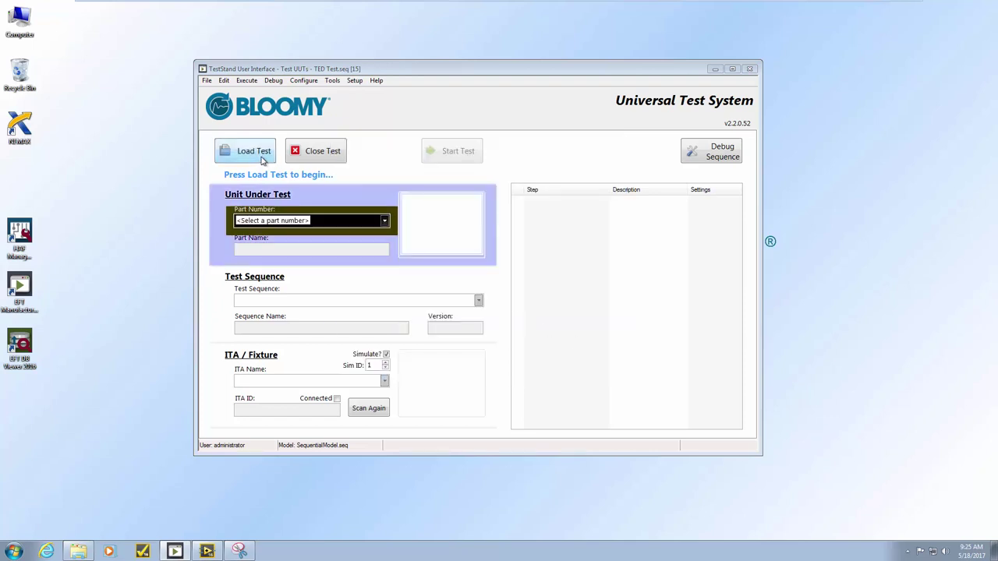
click(385, 222)
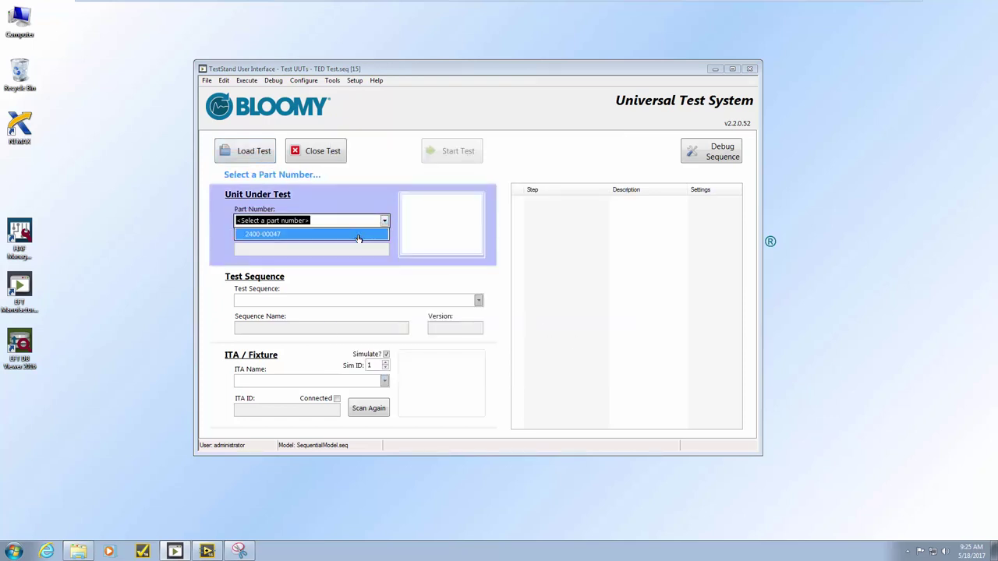
click(358, 235)
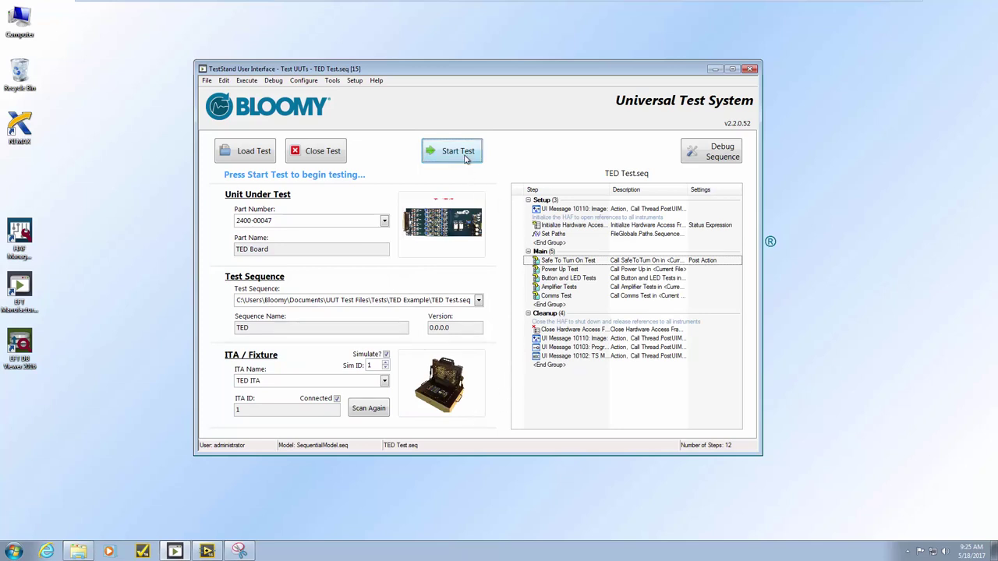
Try to start the test with Sim ID 2, abandon it, and rescan the fixture with Sim ID 1.
click(385, 363)
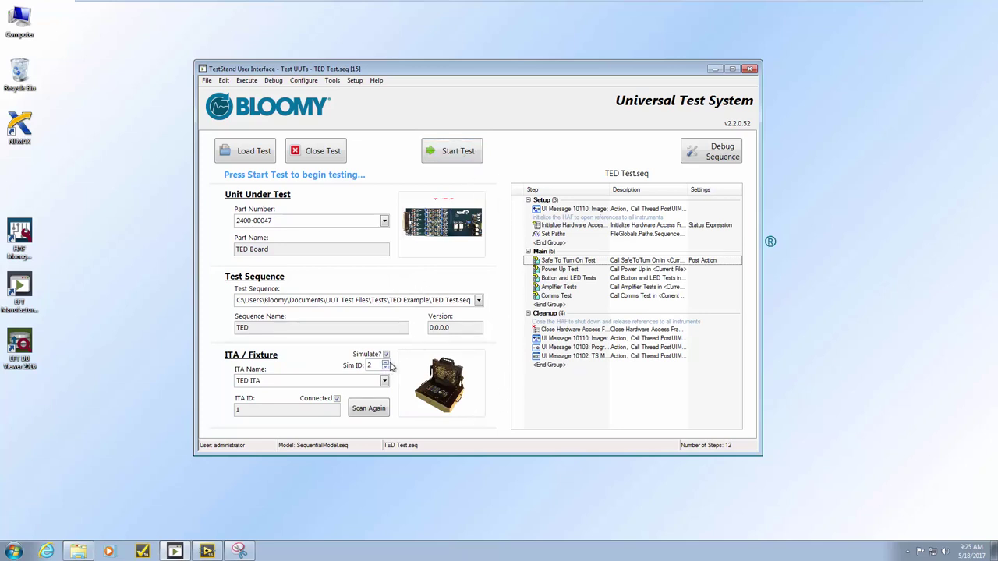
click(469, 159)
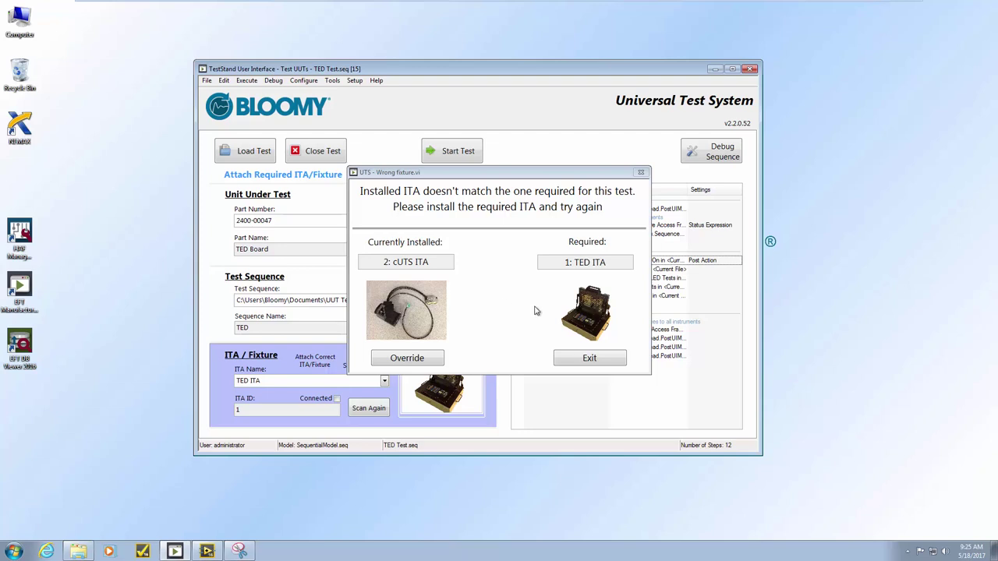
click(586, 359)
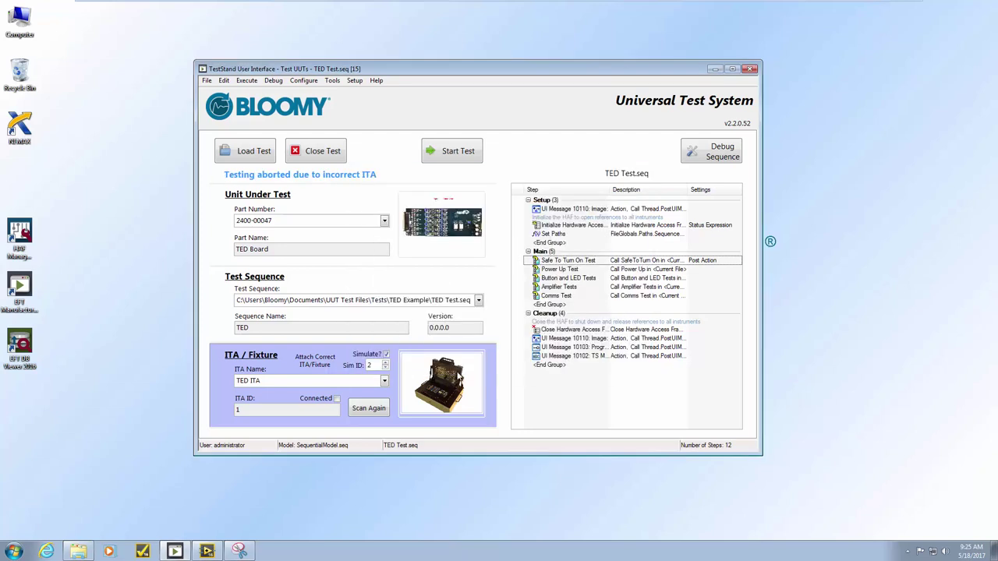
click(385, 369)
click(379, 409)
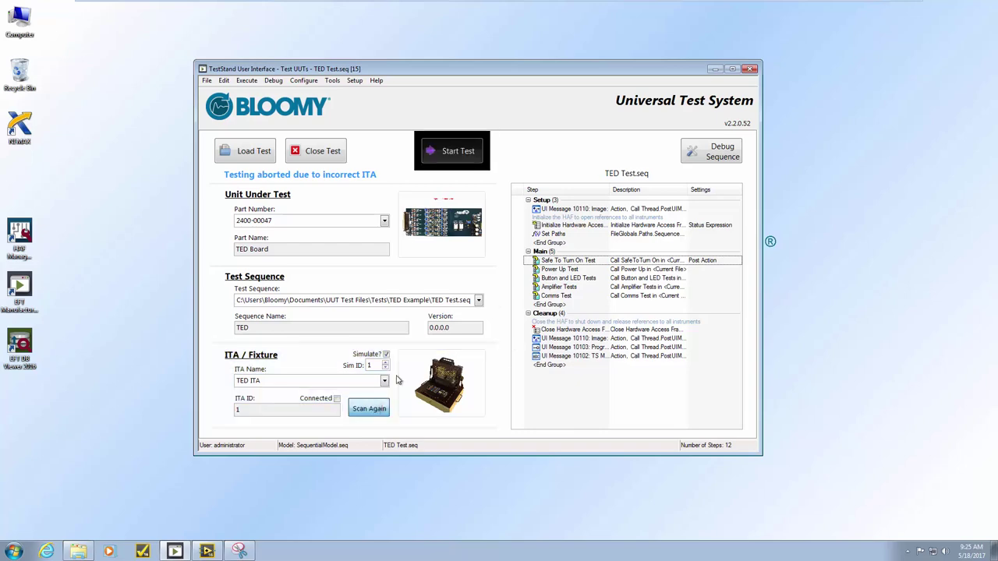
Run the loaded test on the unit with serial number 12345, and stop testing after that one unit.
click(467, 162)
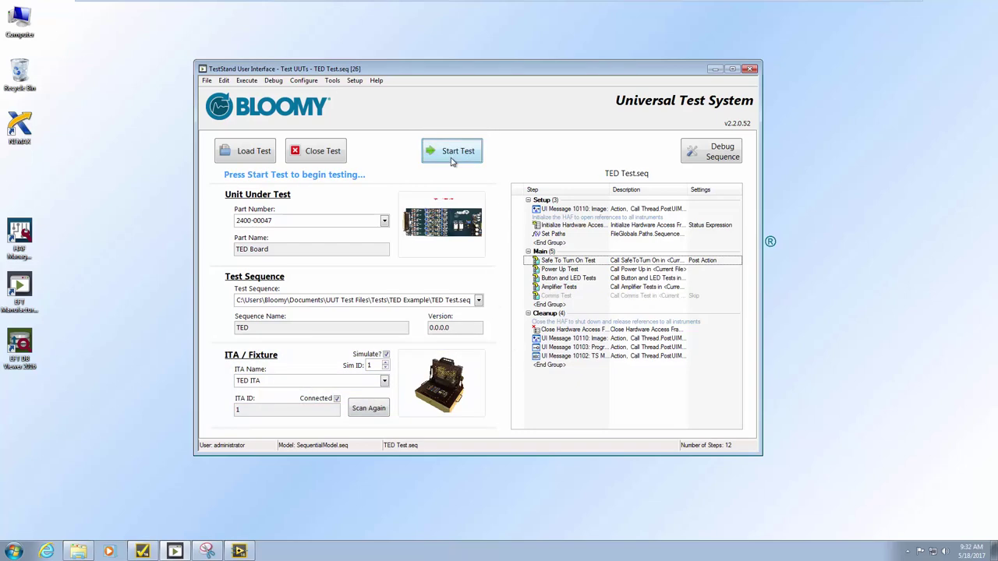
click(452, 155)
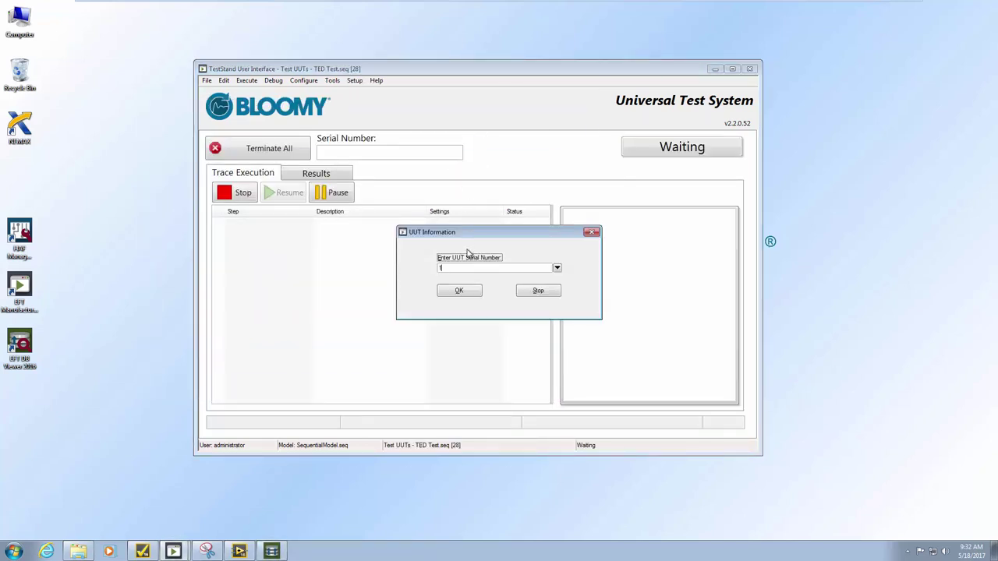
key(Return)
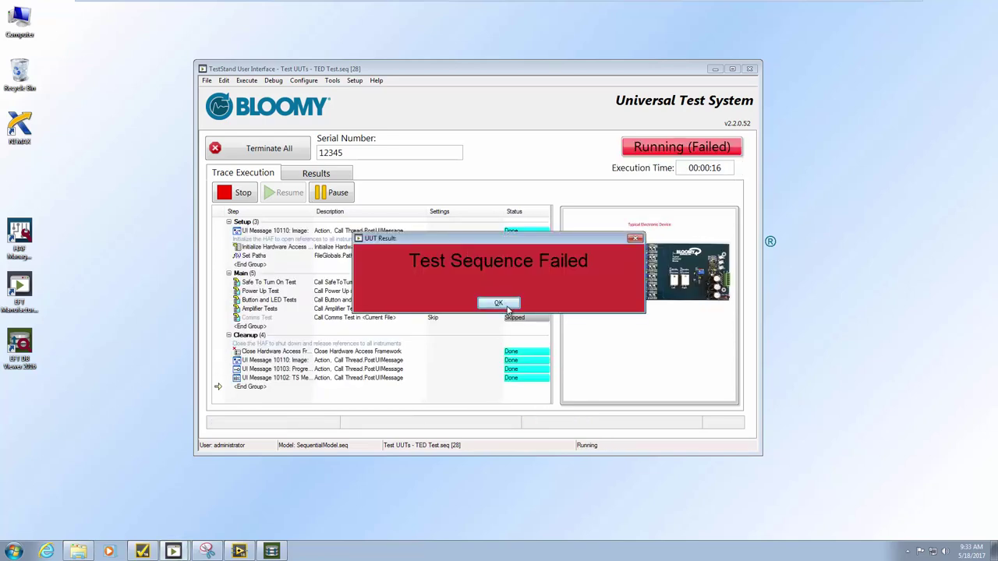
click(507, 307)
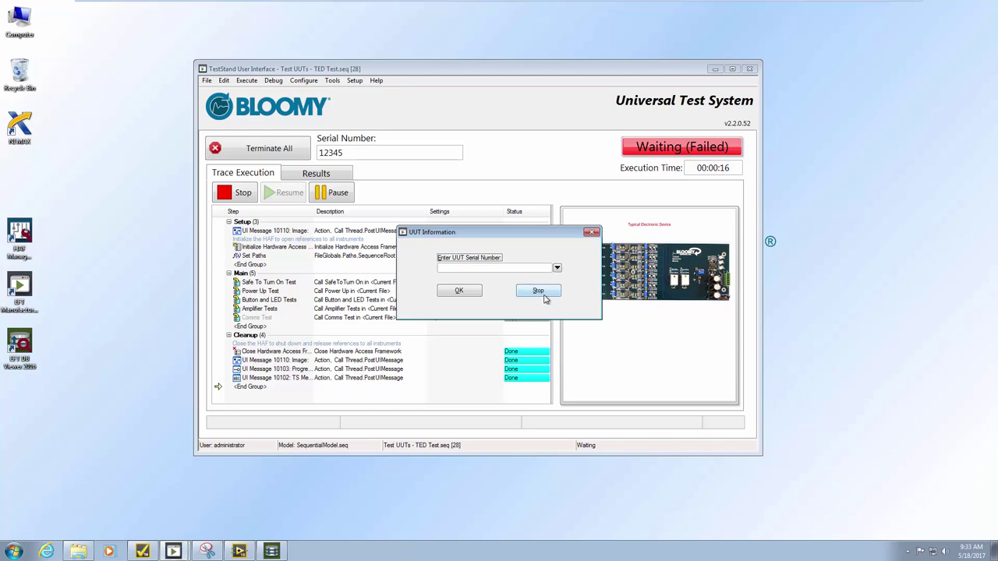
click(539, 292)
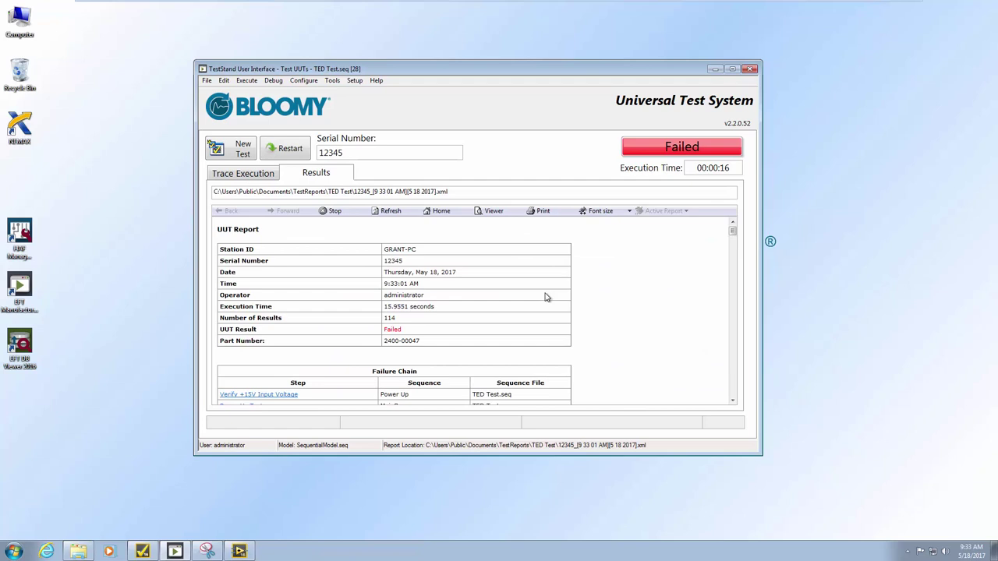
Begin a new test and load part number 2400-00047 for it.
click(254, 154)
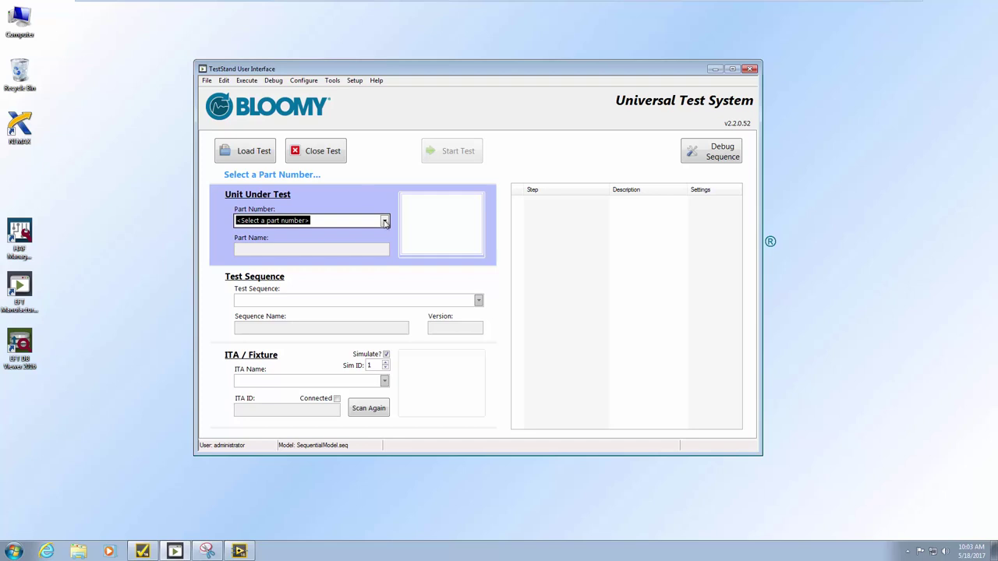
click(384, 220)
click(369, 237)
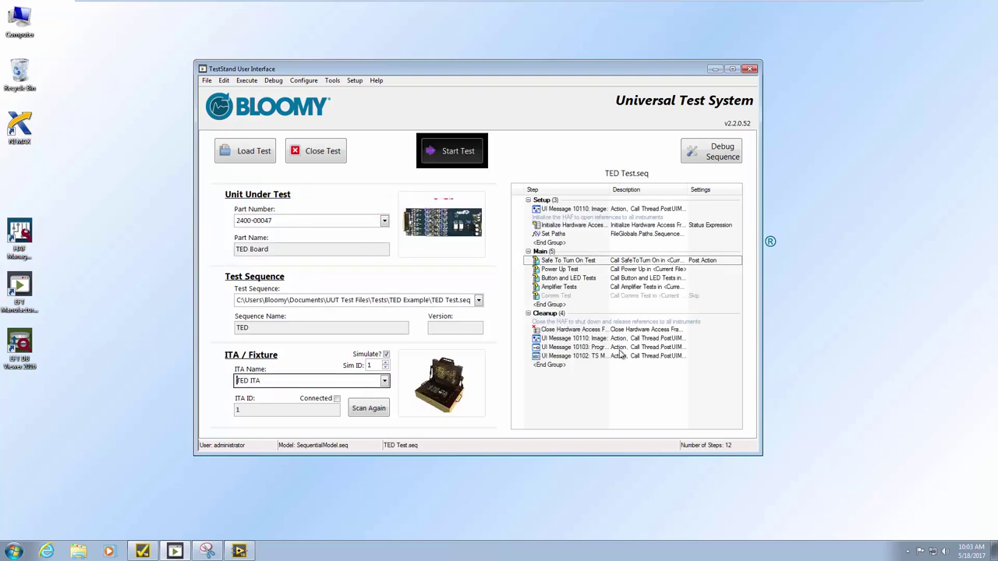
Enter debug mode for TED Test.seq and view the SafeToTurnOn and Button and LED Tests sequences.
click(733, 157)
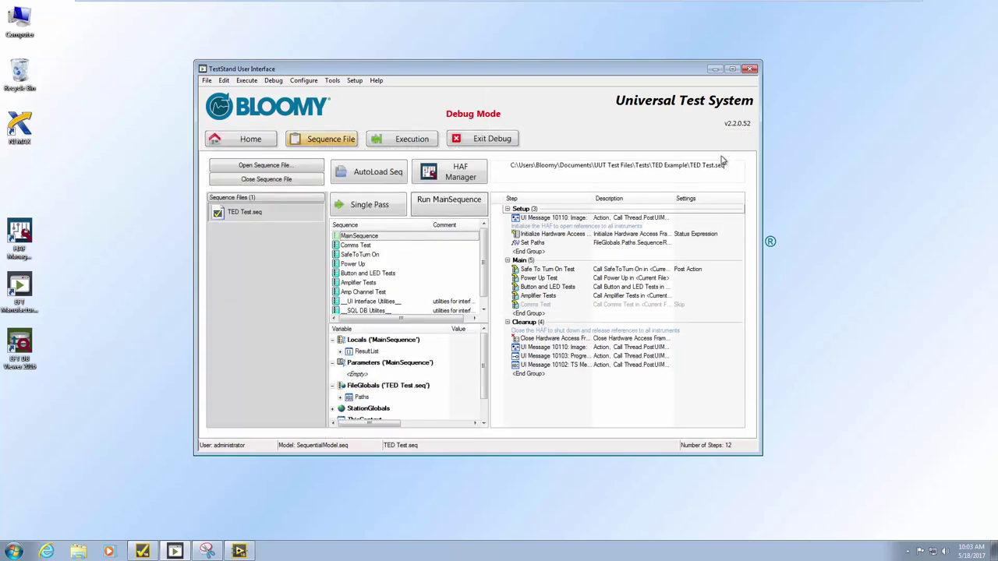
click(364, 255)
click(363, 274)
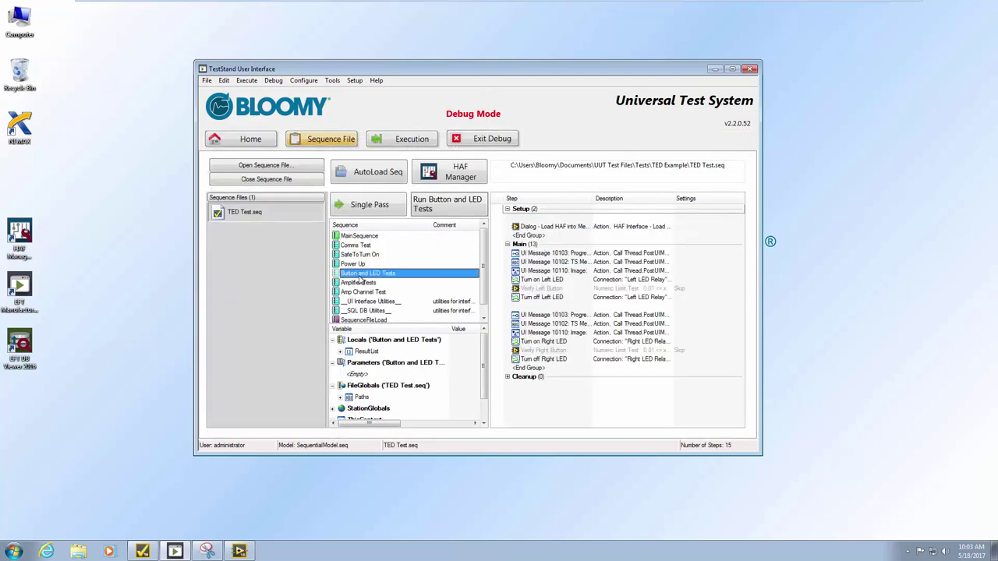
Set breakpoints on the Safe To Turn On Test and Button and LED Tests steps of MainSequence.
click(358, 236)
click(497, 269)
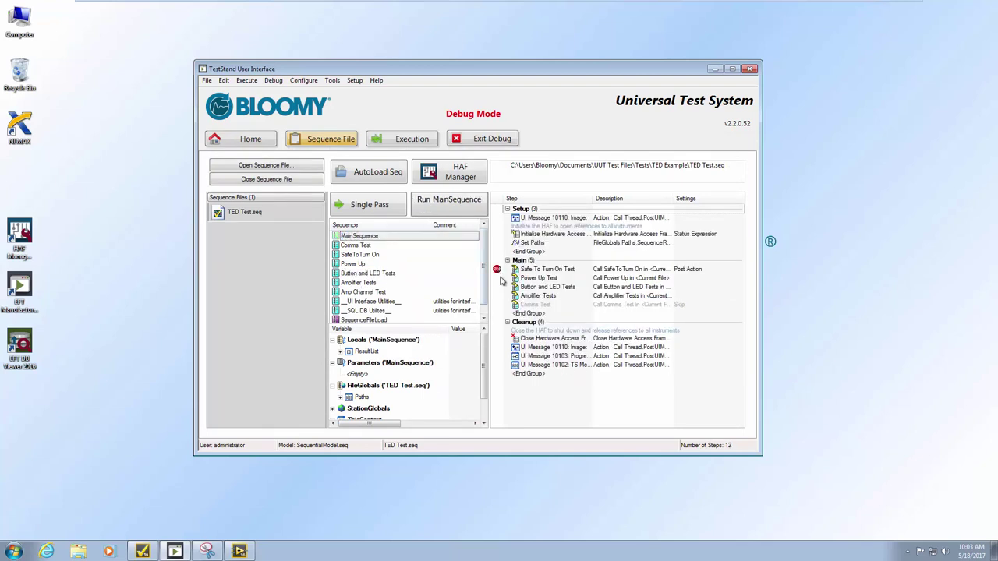
click(498, 287)
Run only the Safe To Turn On Test, Button and LED Tests and Amplifier Tests steps of MainSequence.
click(546, 271)
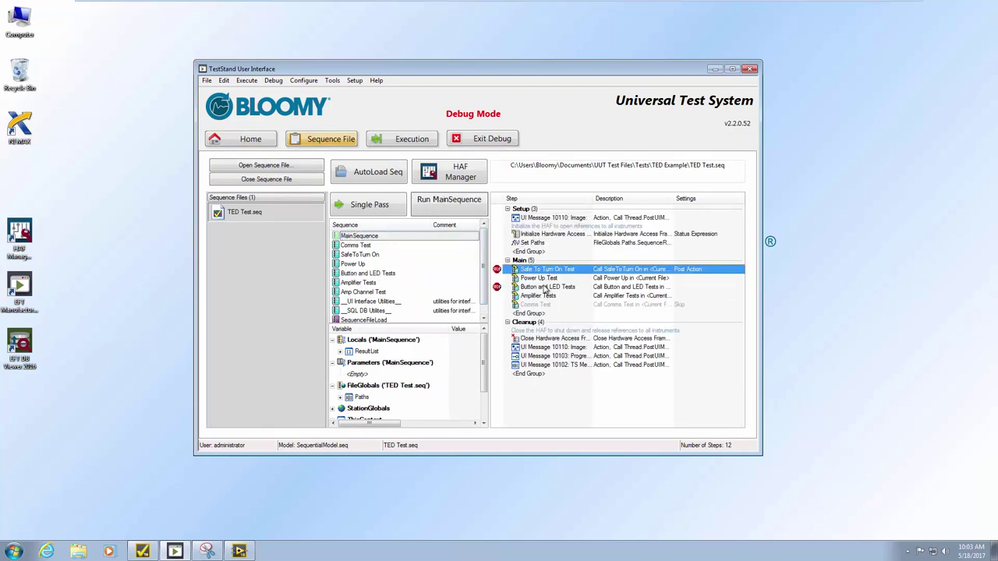
ctrl+click(547, 287)
ctrl+click(543, 297)
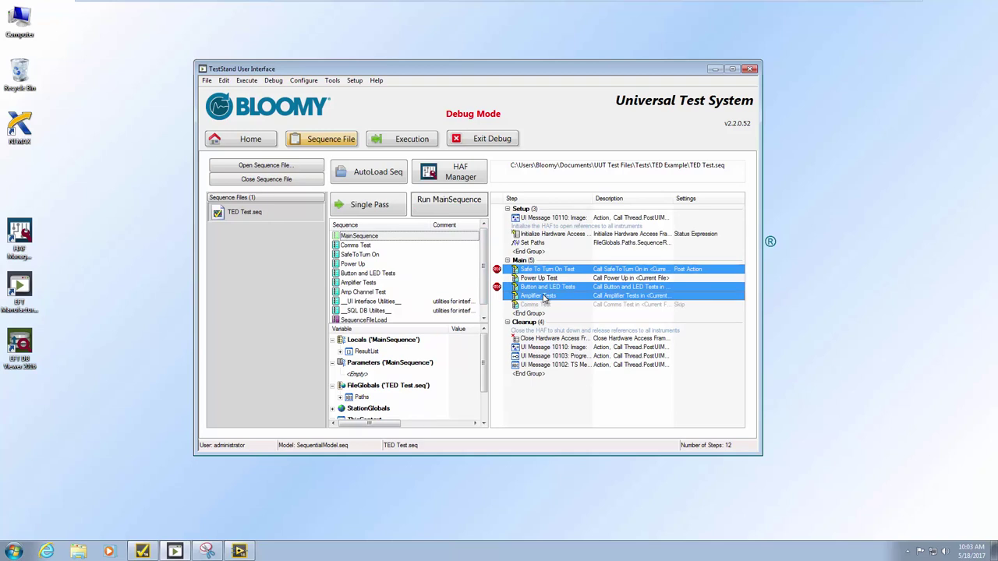
right_click(543, 300)
click(567, 325)
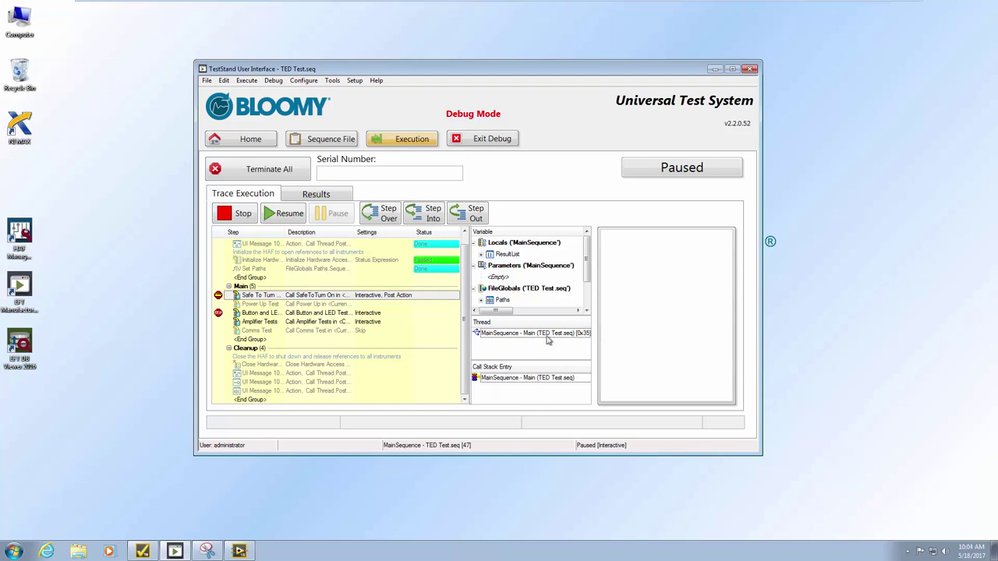
Inspect the value of the SequenceRoot variable under the Paths file global.
drag(588, 259, 588, 270)
click(482, 288)
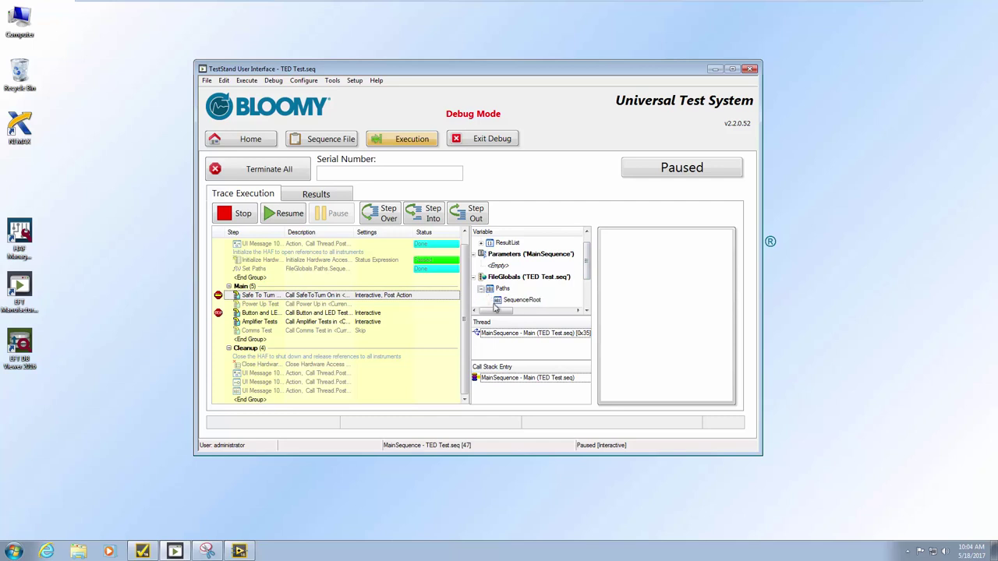
drag(500, 311, 517, 311)
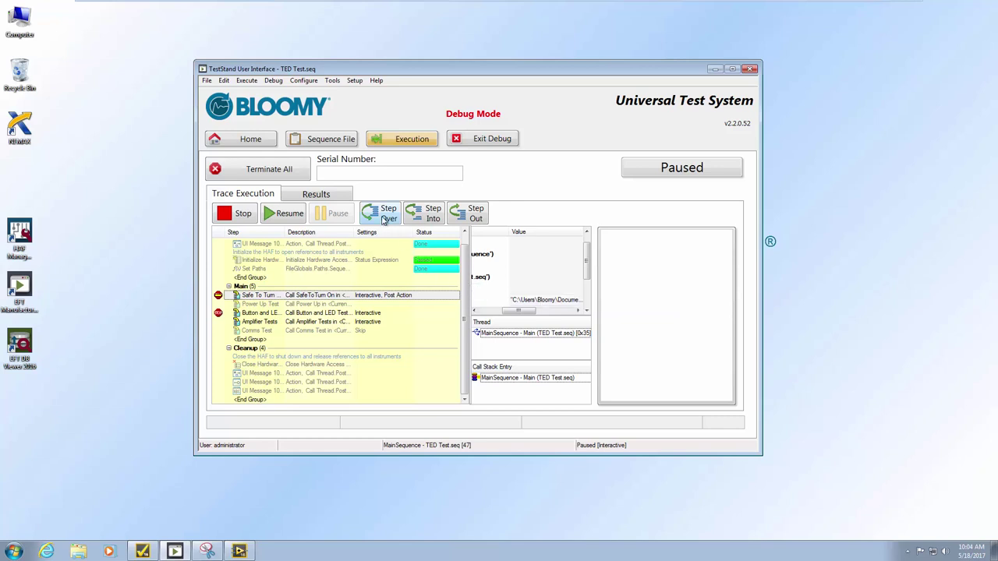
Step over Safe To Turn On Test, then step into Button and LED Tests, advance through its setup and step out.
click(383, 219)
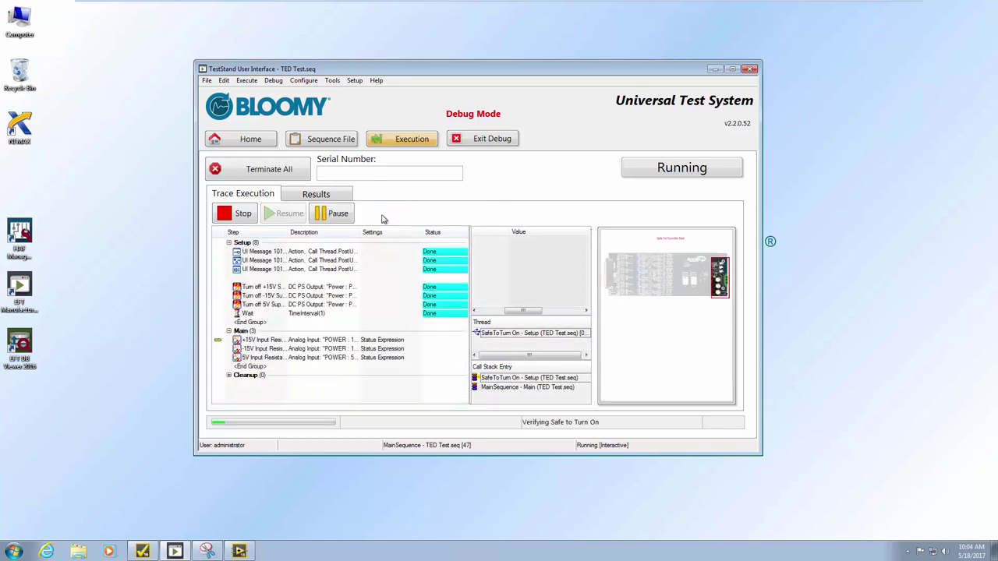
click(442, 218)
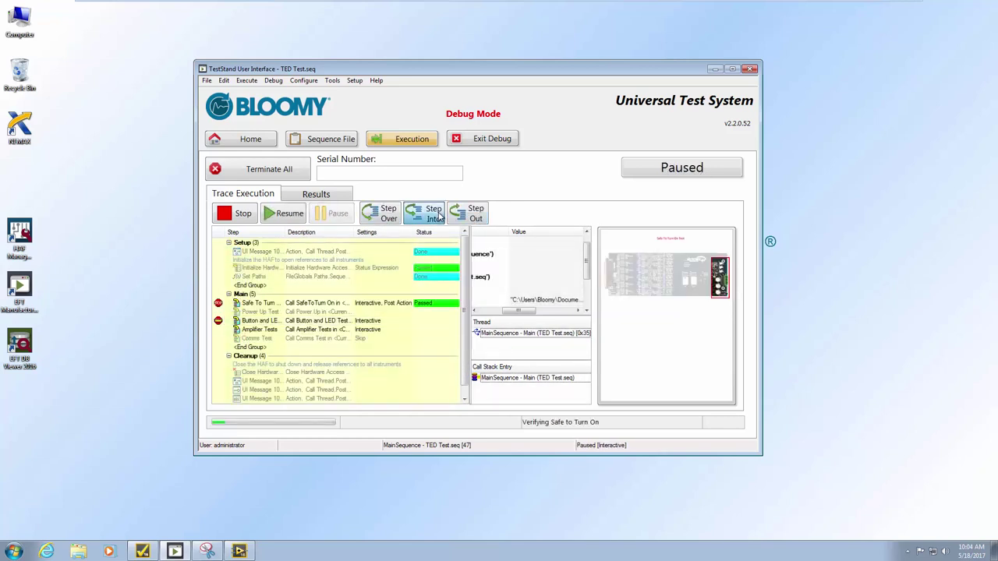
click(383, 219)
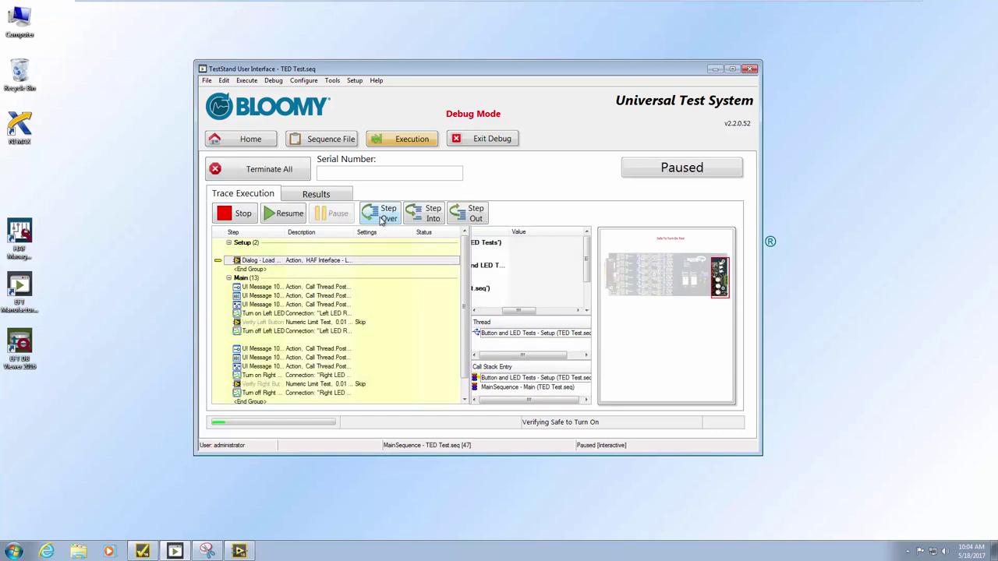
click(383, 220)
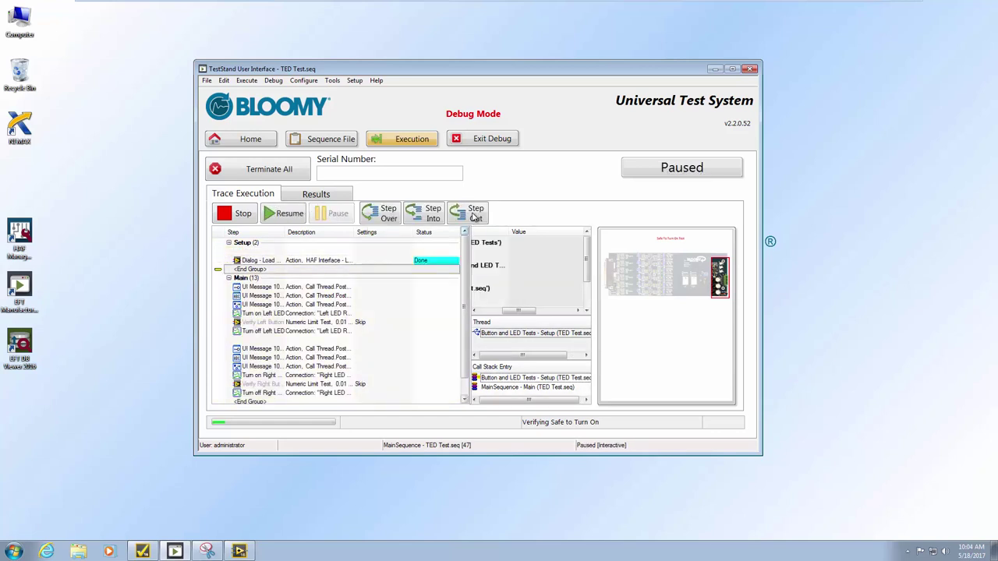
click(473, 217)
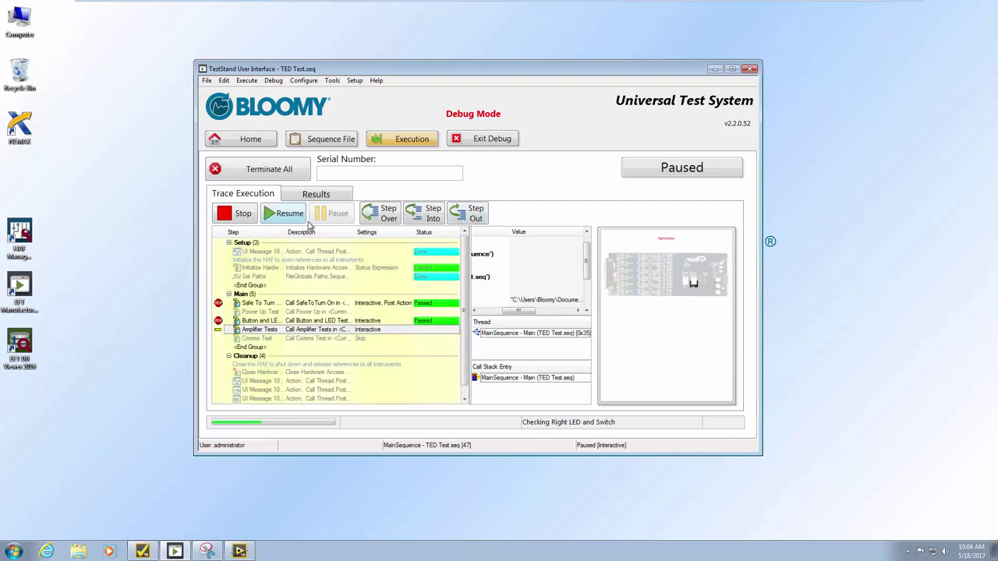
Set Safe To Turn On Test as the next step, step over it and resume execution.
right_click(264, 303)
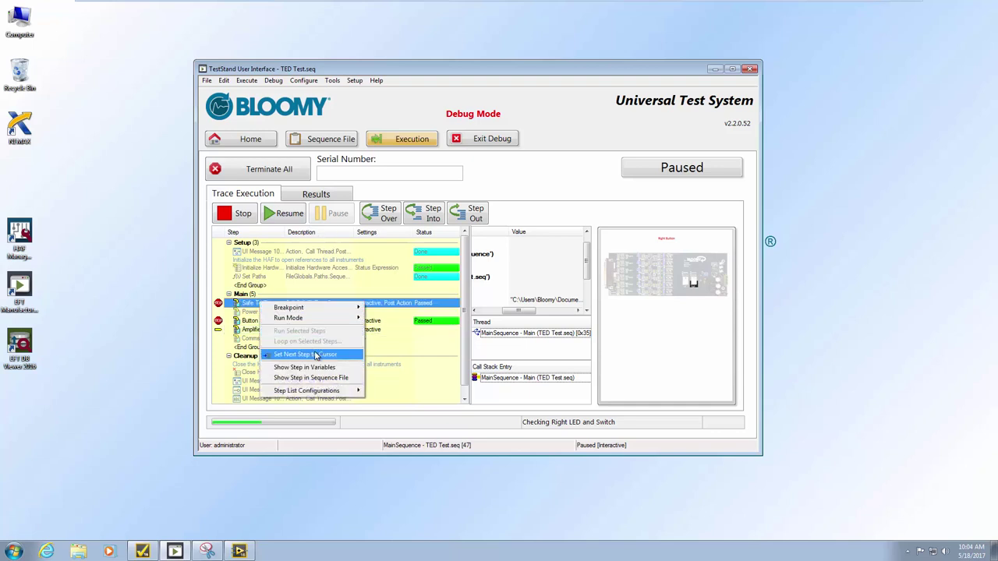
click(312, 352)
click(385, 216)
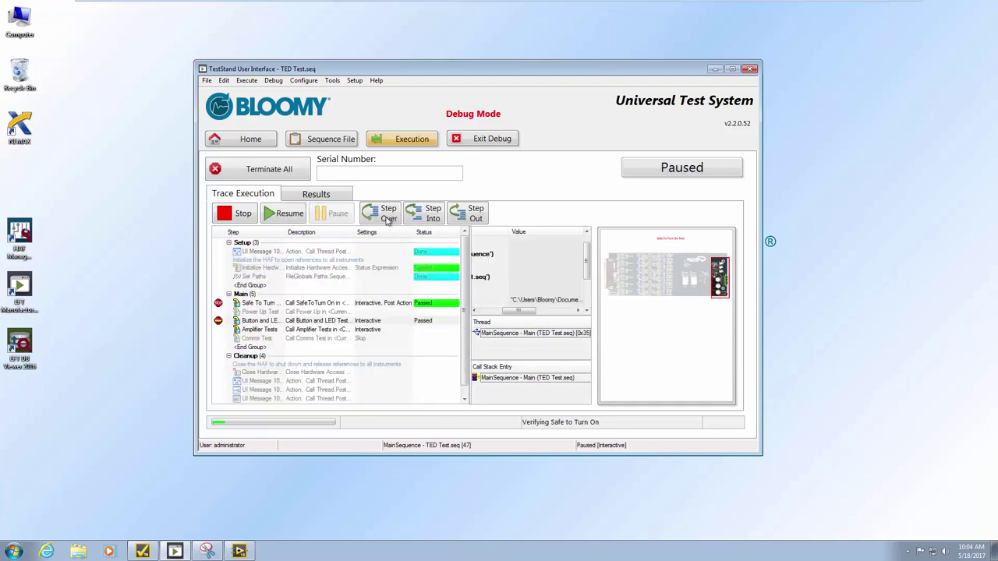
click(282, 215)
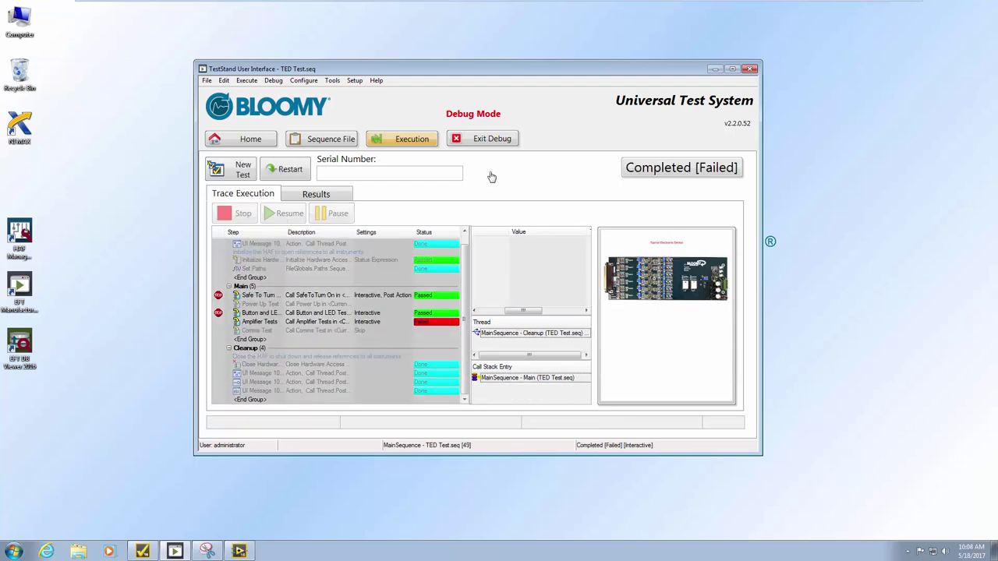
Exit debug mode and begin a new test.
click(500, 141)
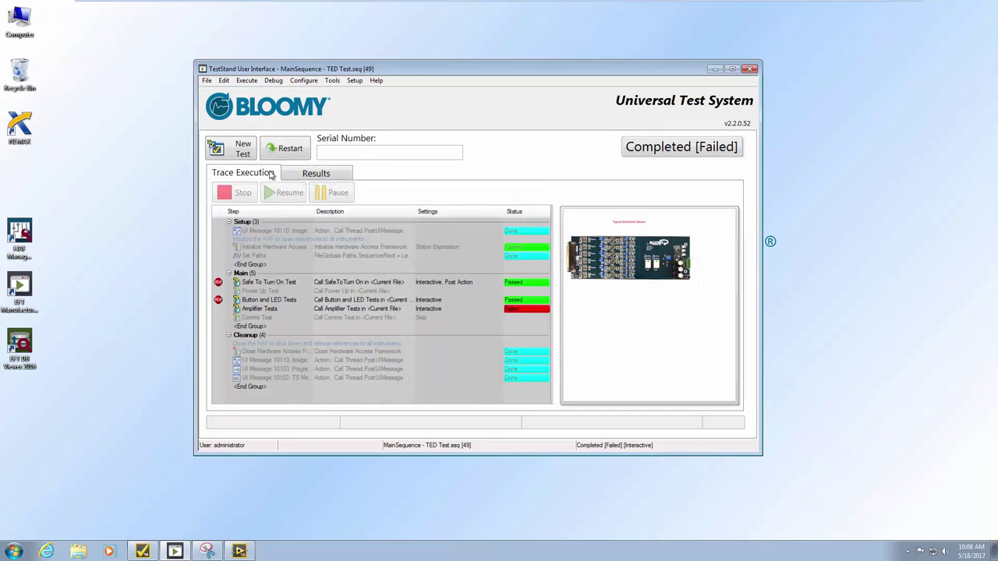
click(234, 156)
click(234, 156)
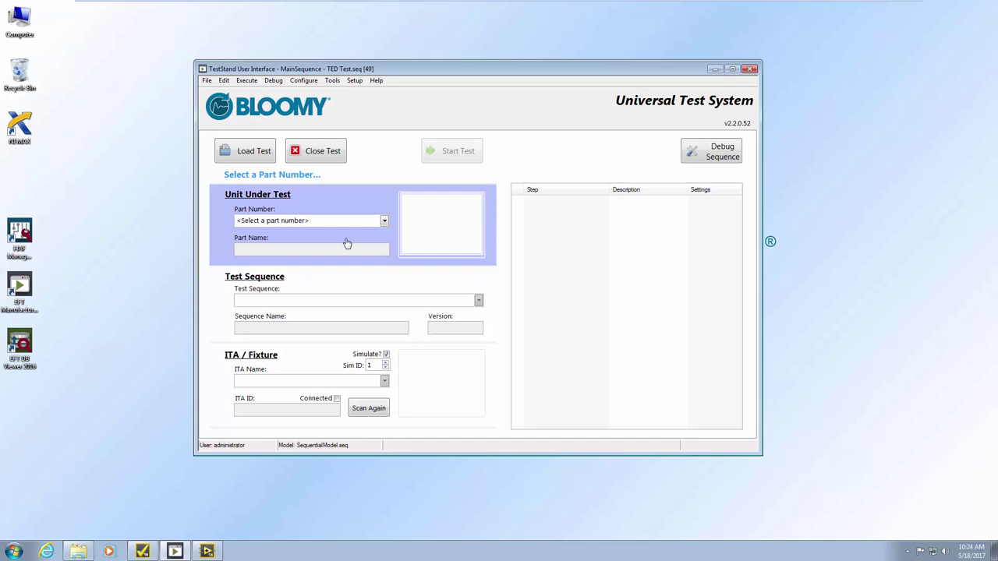
Open the test management window to view the test configurations.
click(355, 81)
click(361, 90)
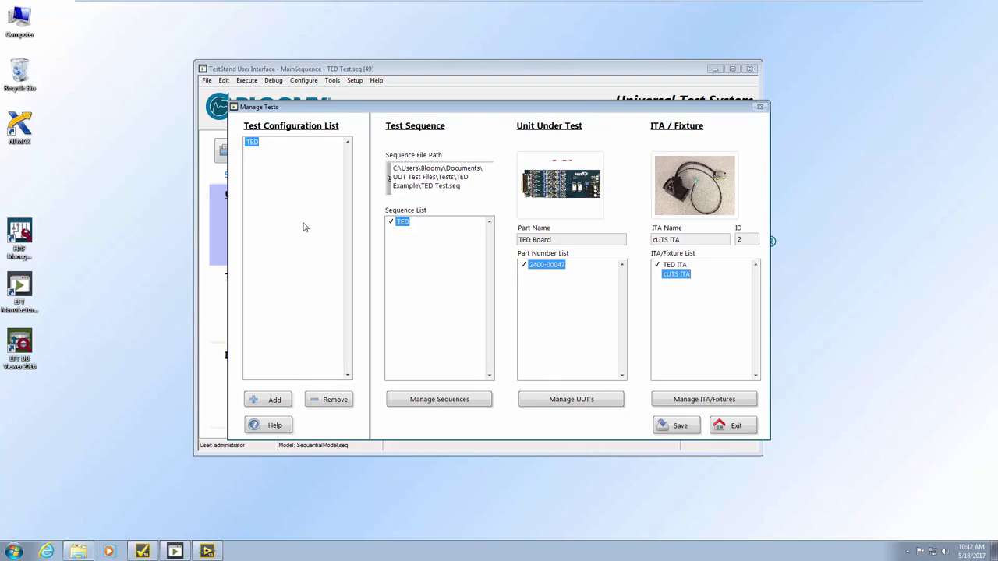
Add a new sequence named "Example Sequence" to the available test sequences.
click(425, 402)
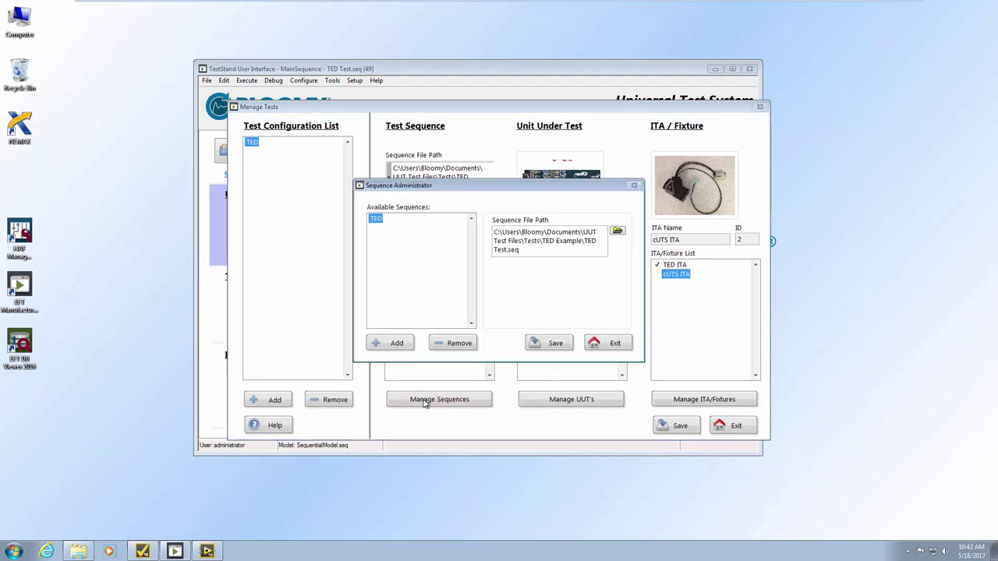
click(398, 344)
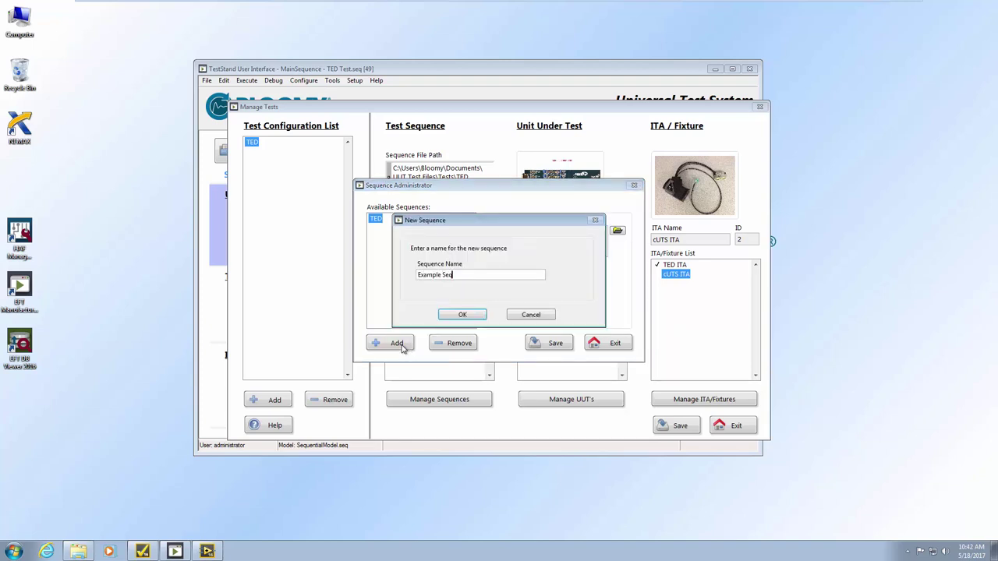
click(467, 318)
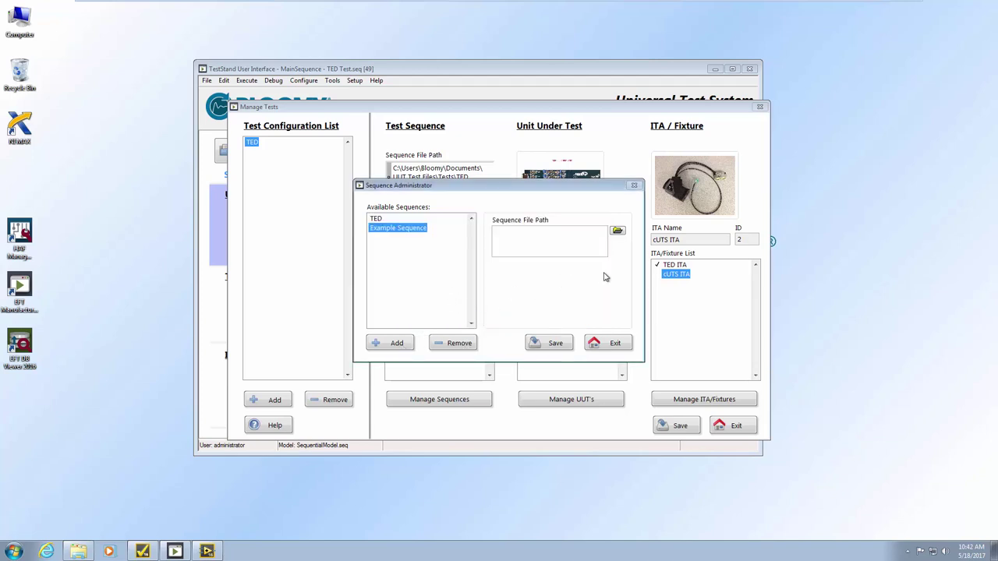
Assign HAF Demo Sequence.seq from the Tests > HAF Demo folder to Example Sequence, close the sequence administrator and select the new sequence.
click(618, 234)
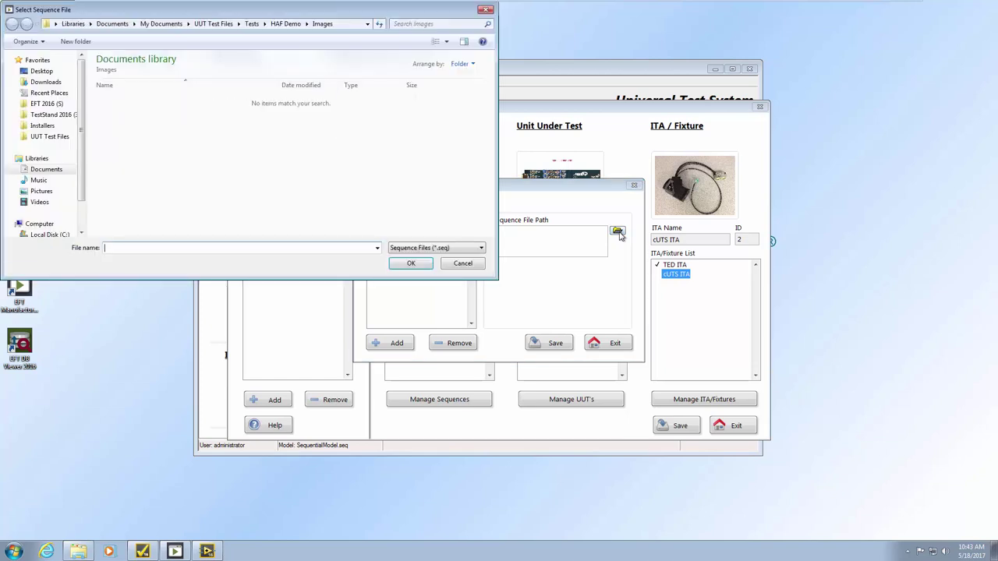
click(212, 24)
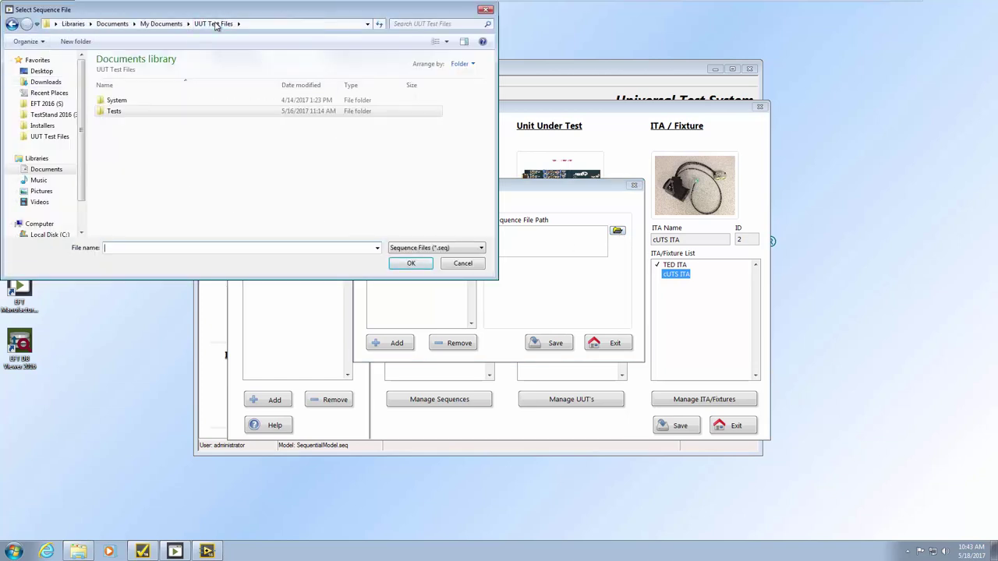
double_click(135, 111)
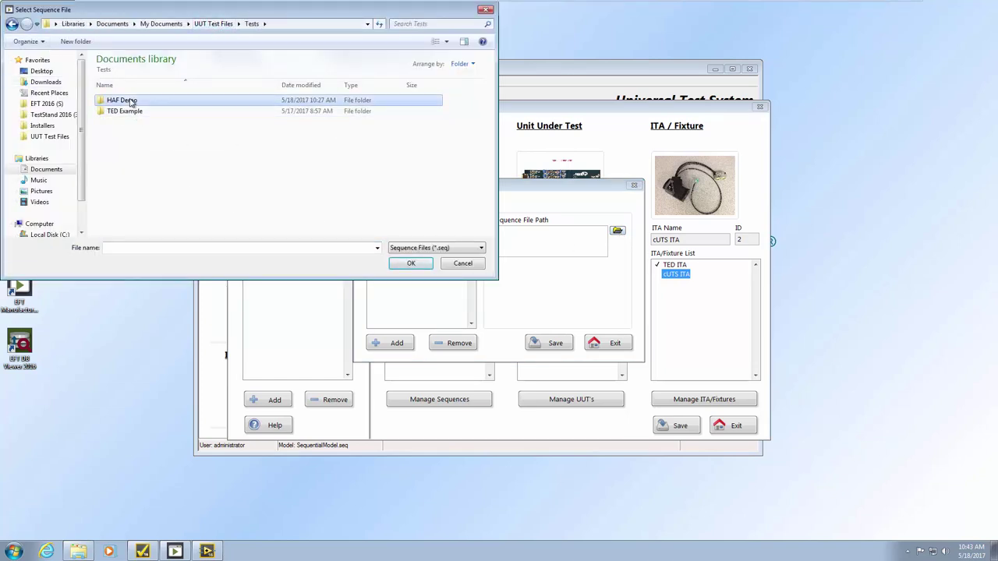
double_click(127, 101)
click(143, 114)
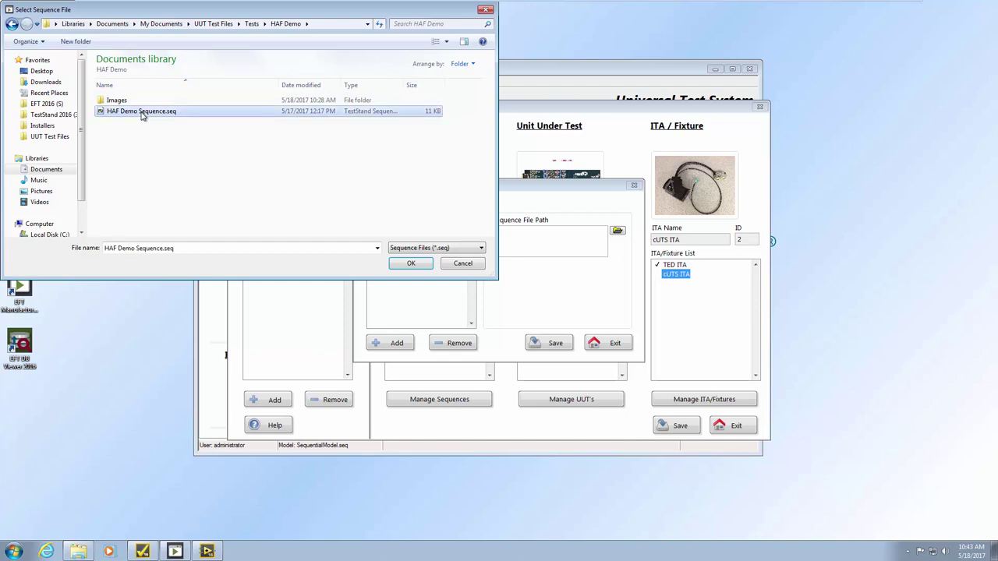
click(415, 265)
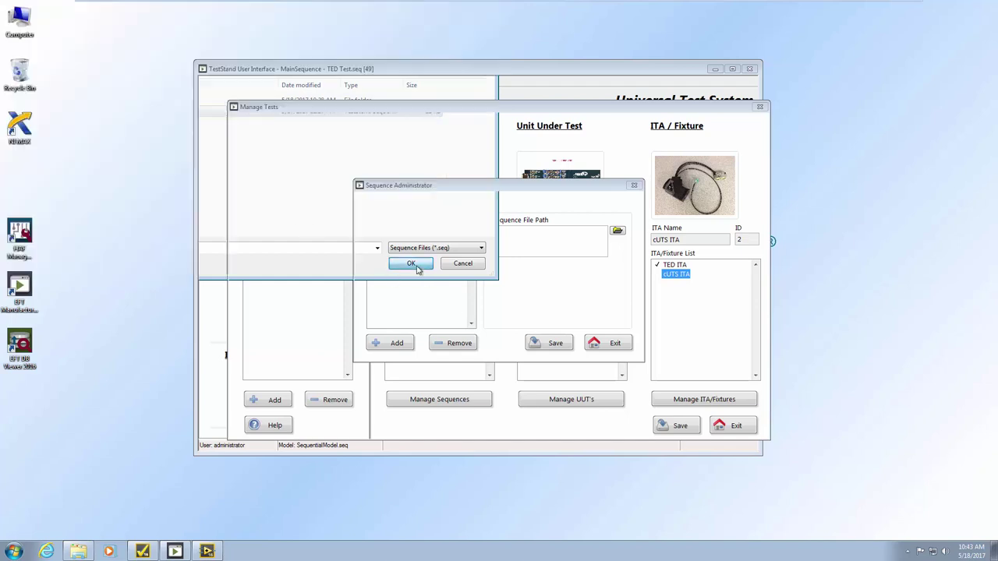
click(613, 345)
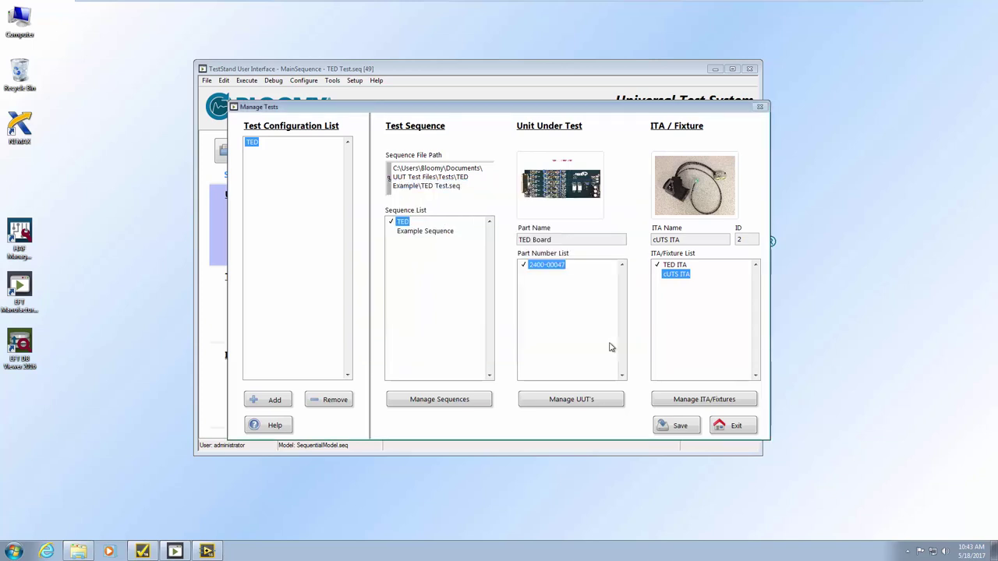
click(427, 233)
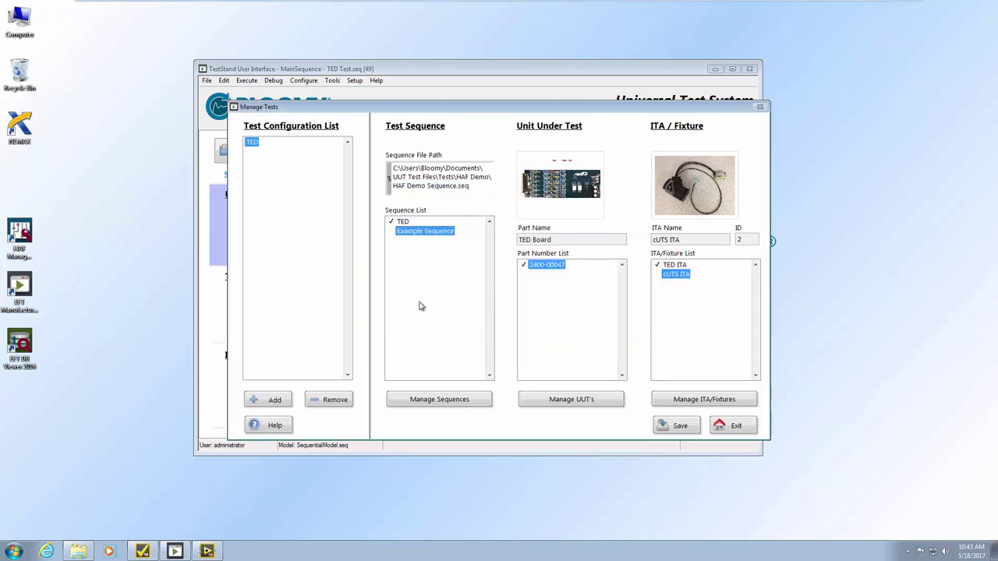
Add a new unit under test with part number "Example 123".
click(574, 400)
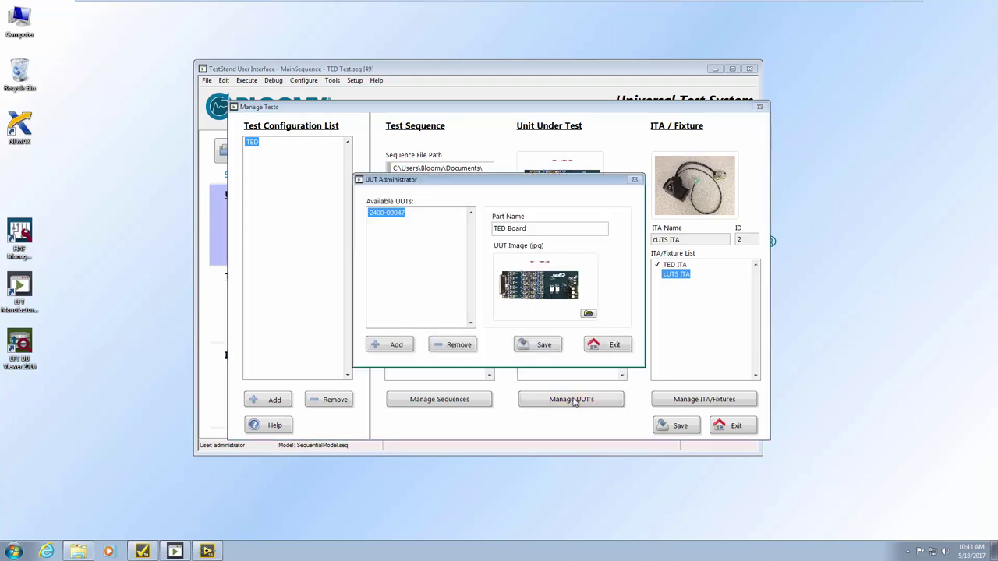
click(403, 348)
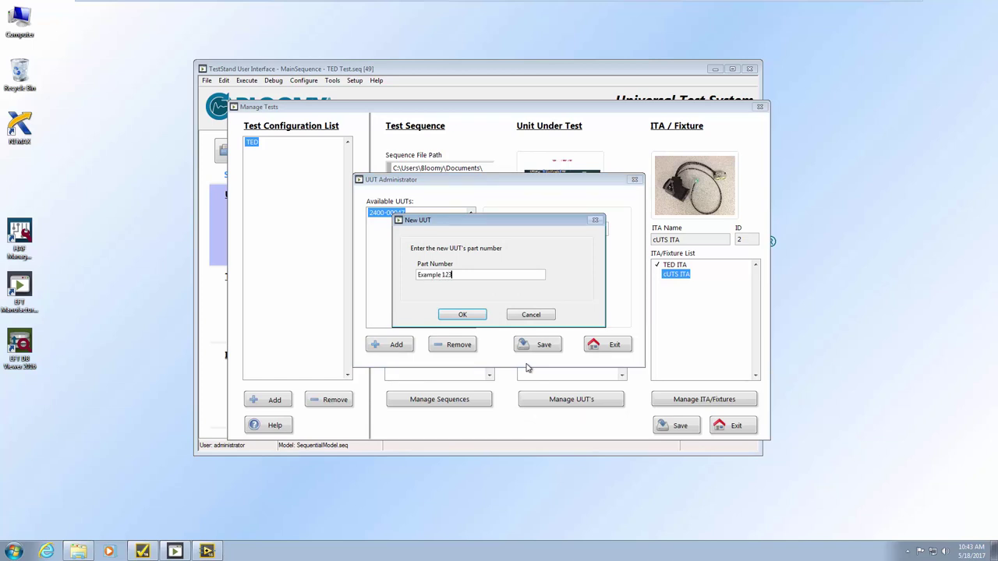
text(Example 123)
click(470, 315)
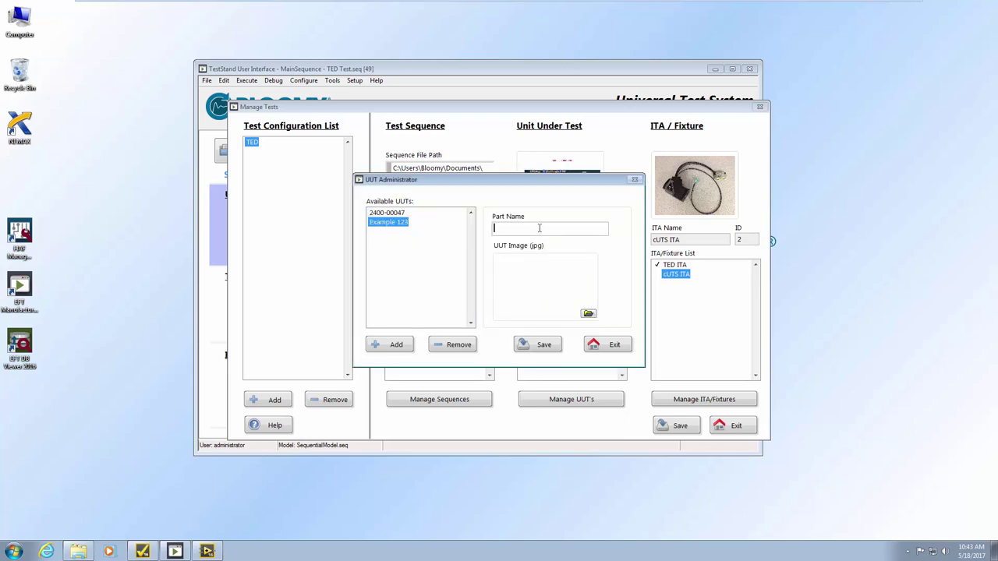
Give Example 123 the part name "Example UUT" and the image "100224_Rev A - Back (small).jpg", save it and close the UUT administrator.
text(Example UUT)
click(589, 313)
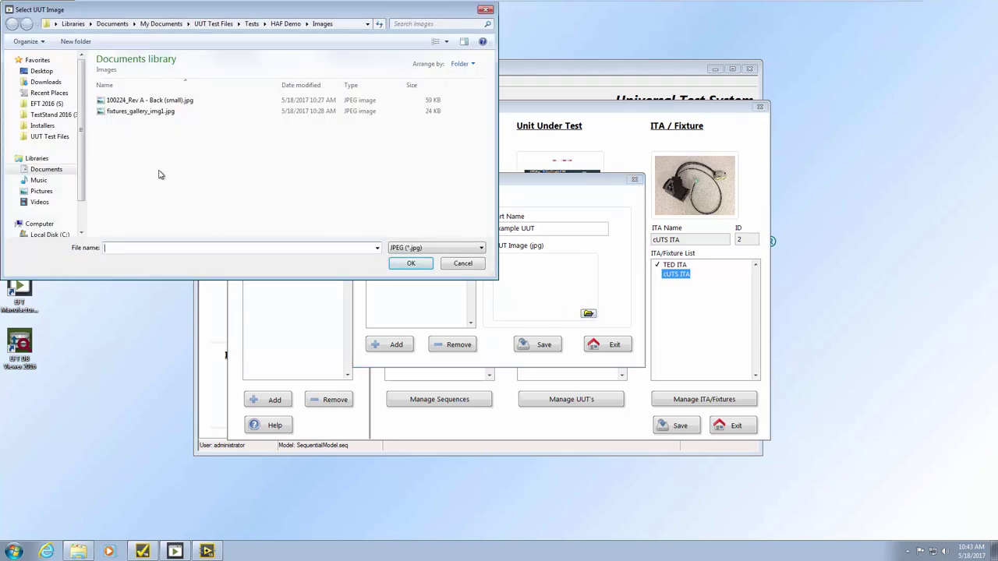
click(165, 103)
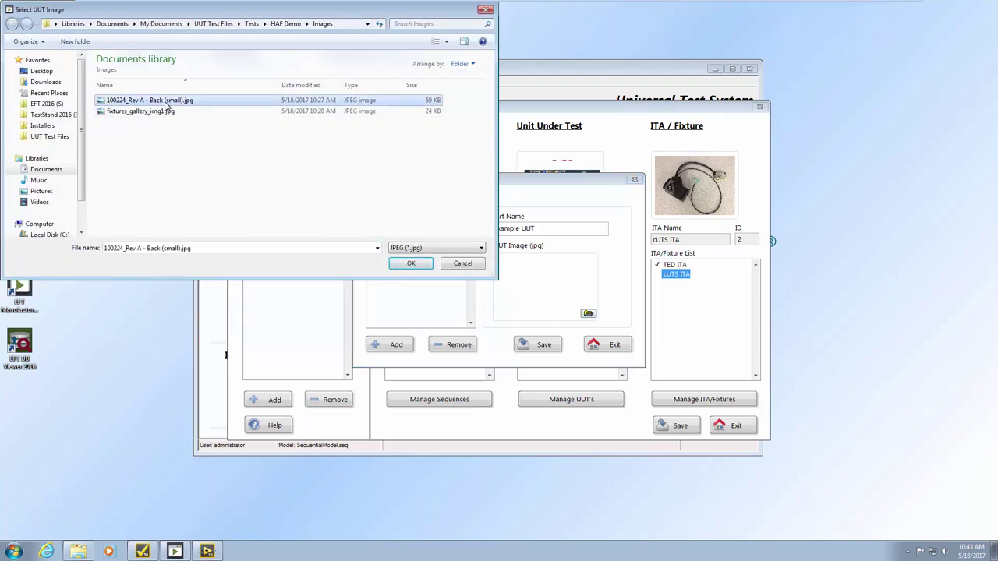
click(411, 264)
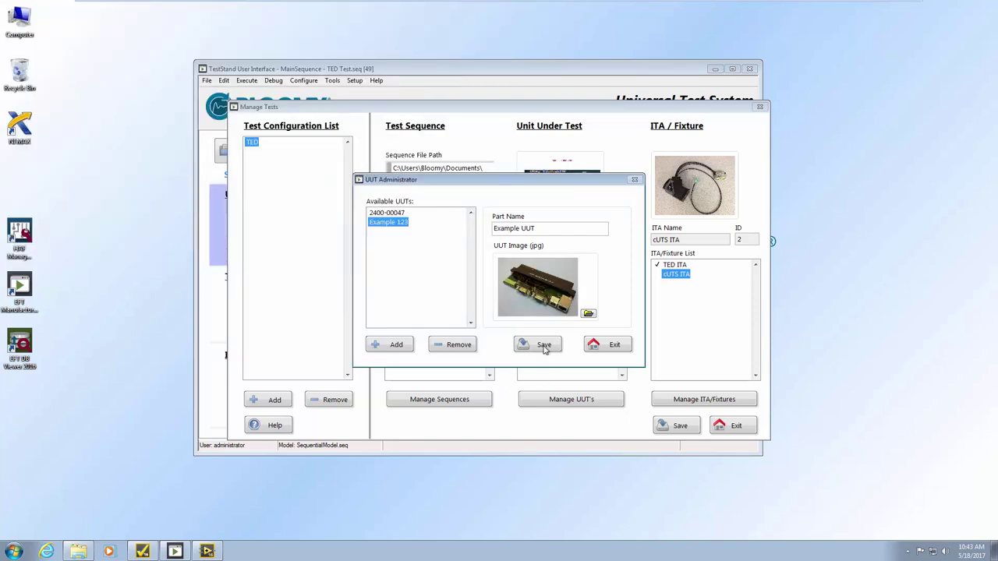
click(602, 346)
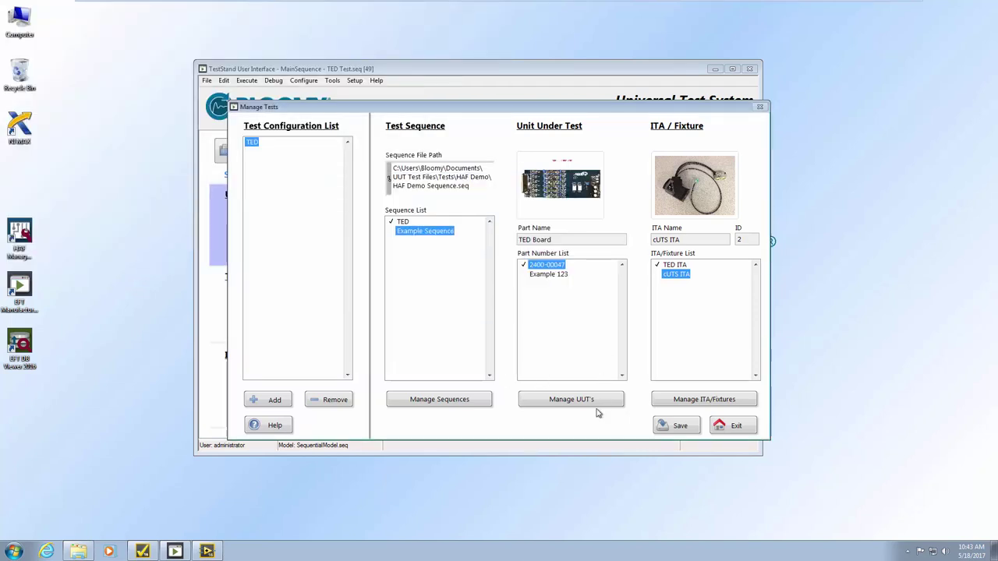
Add a new ITA/fixture named "Example Fixture".
click(713, 401)
click(399, 363)
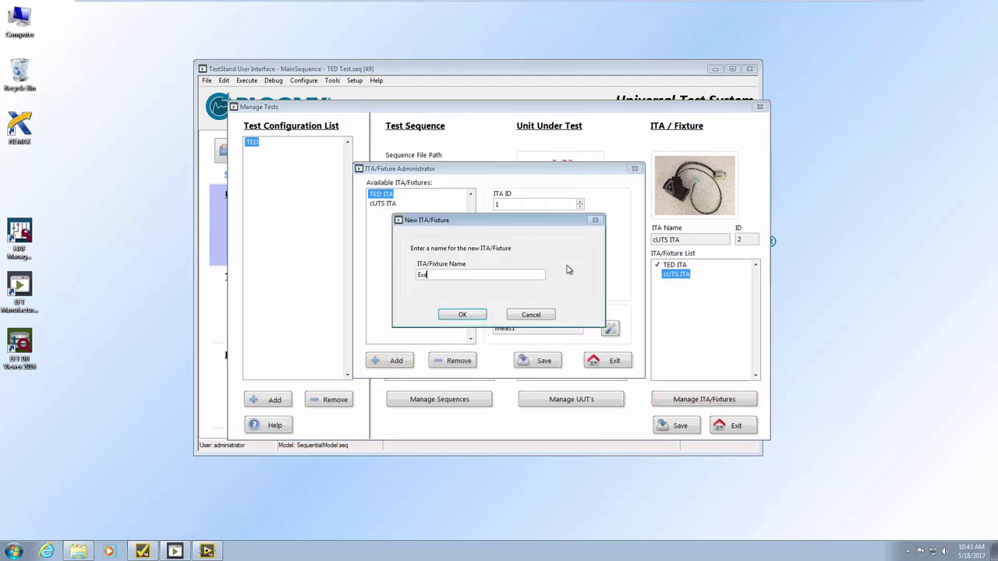
text(Example Fixture)
click(465, 314)
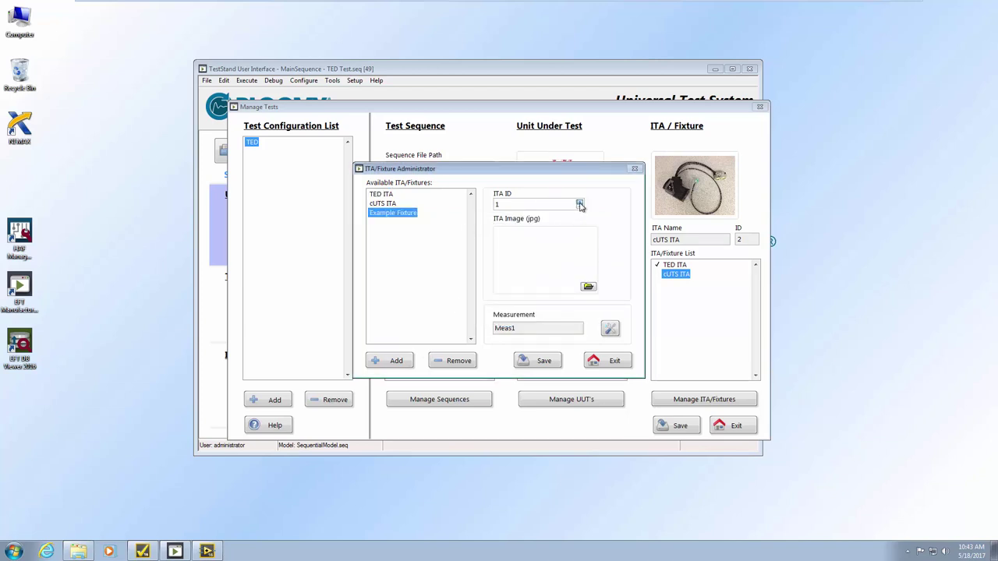
Set Example Fixture's ITA ID to 3, assign the image fixtures_gallery_img1.jpg, save it and close the fixture administrator.
click(581, 202)
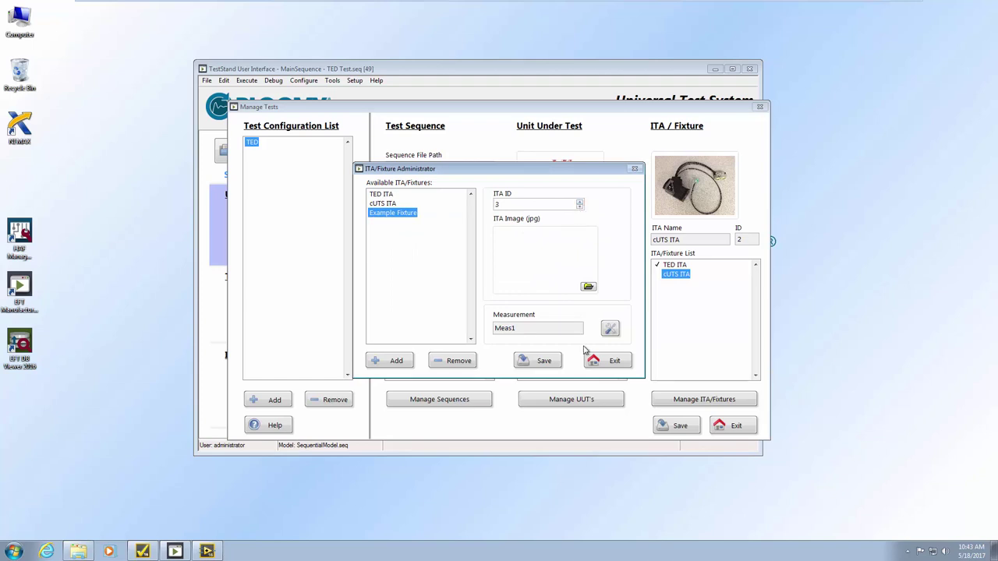
click(588, 288)
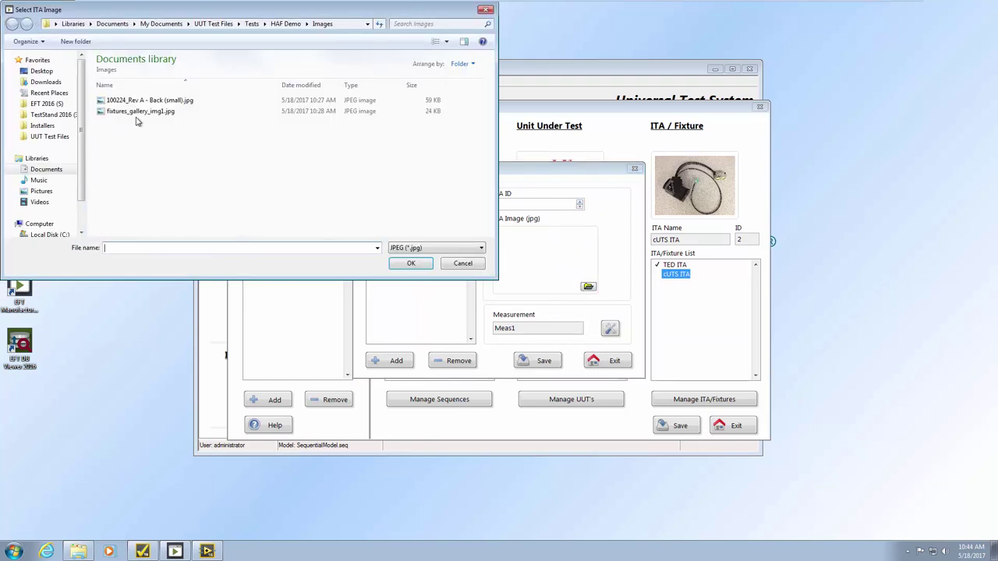
click(139, 112)
click(416, 265)
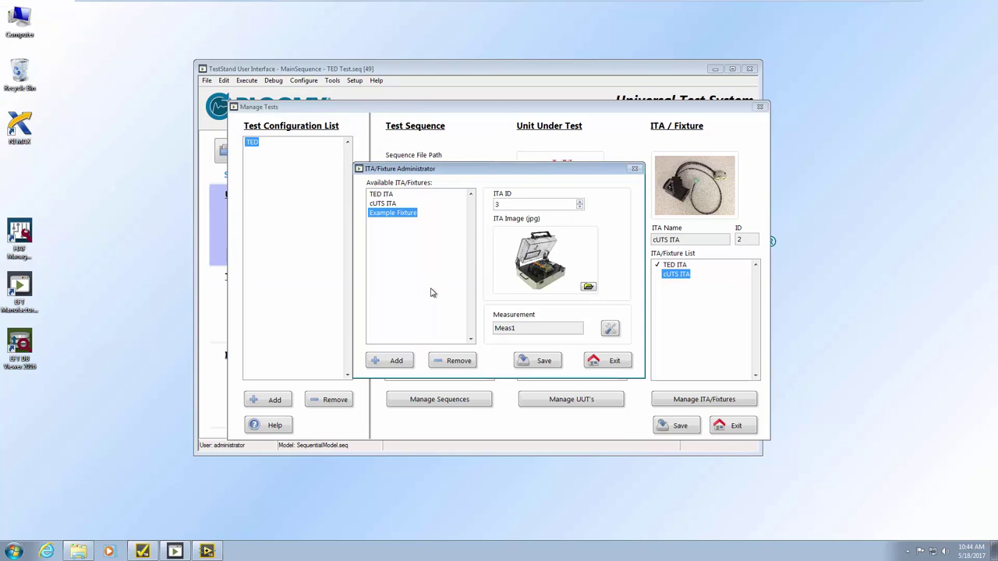
click(535, 364)
click(609, 363)
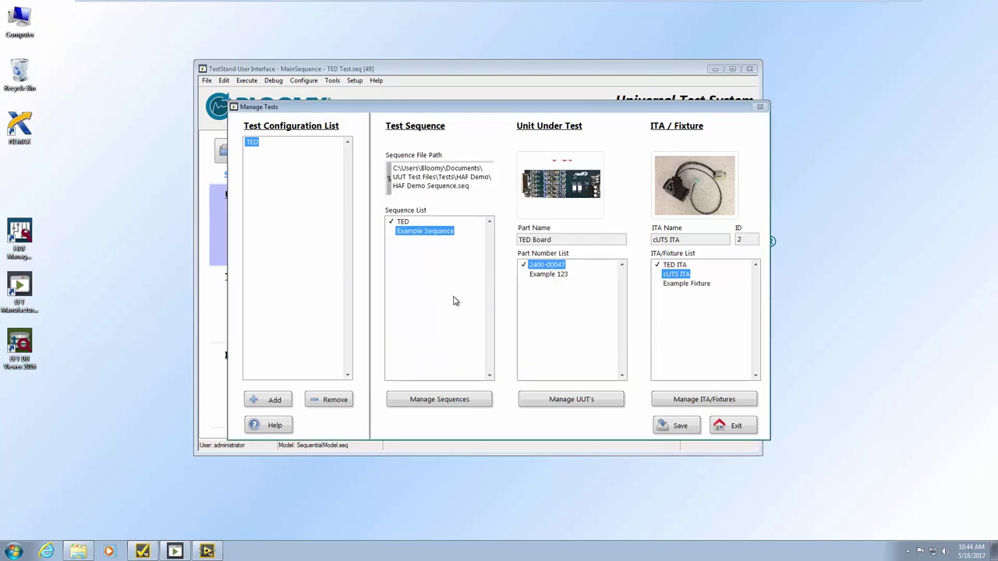
Add a new test configuration named "Example Config".
click(277, 401)
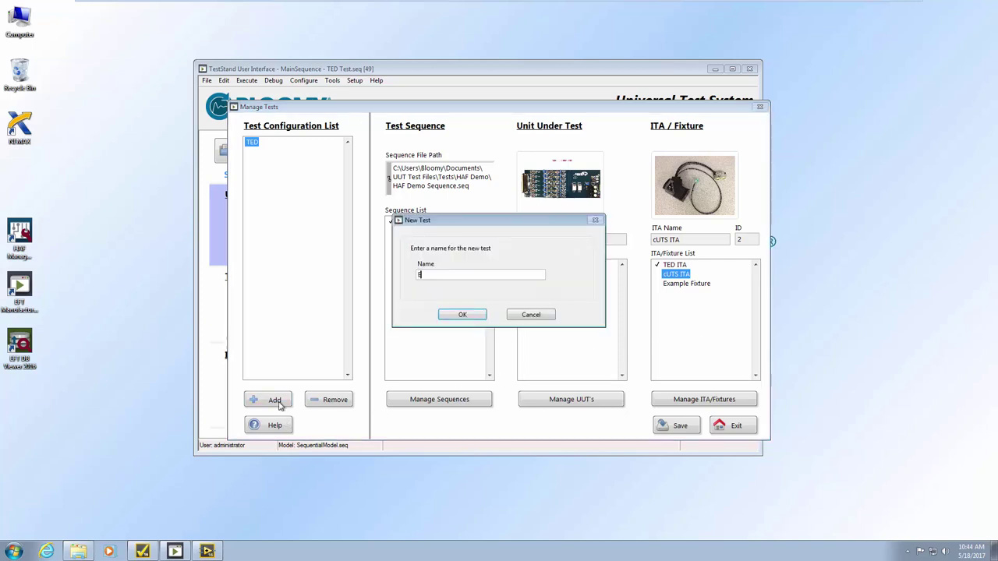
text(Example Config)
click(460, 315)
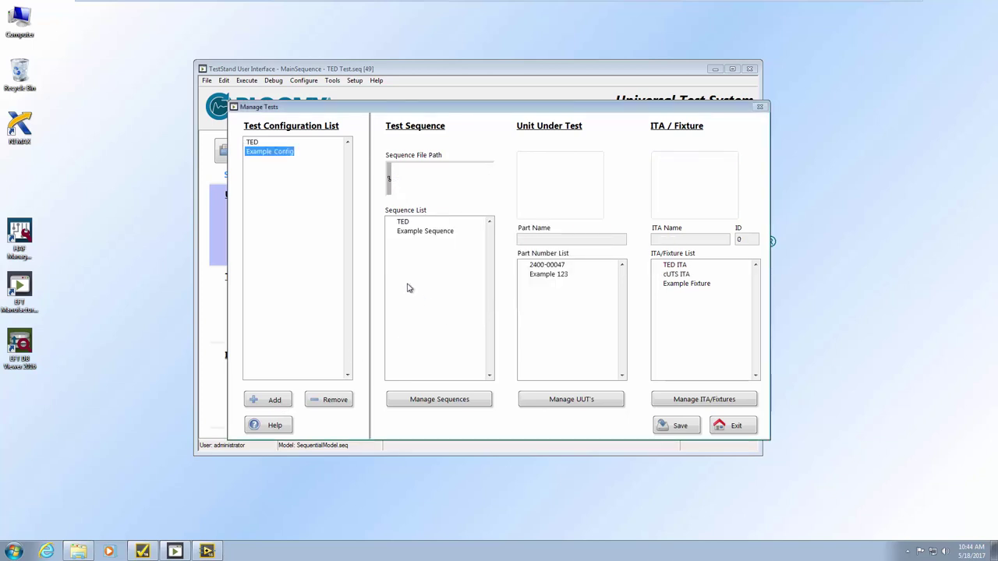
Assign Example Sequence, part number Example 123 and Example Fixture to Example Config, save it and close test management.
click(409, 232)
click(558, 278)
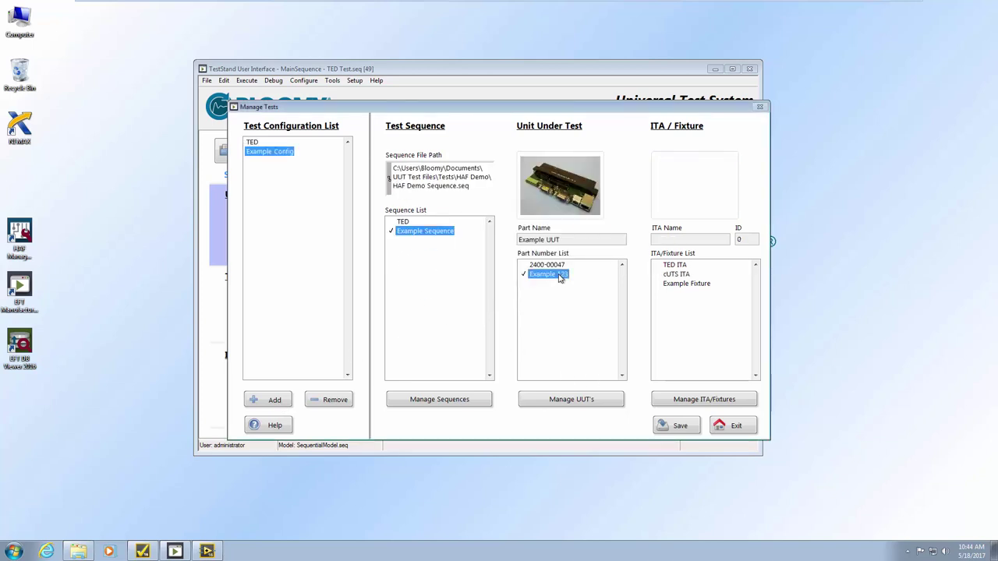
click(706, 289)
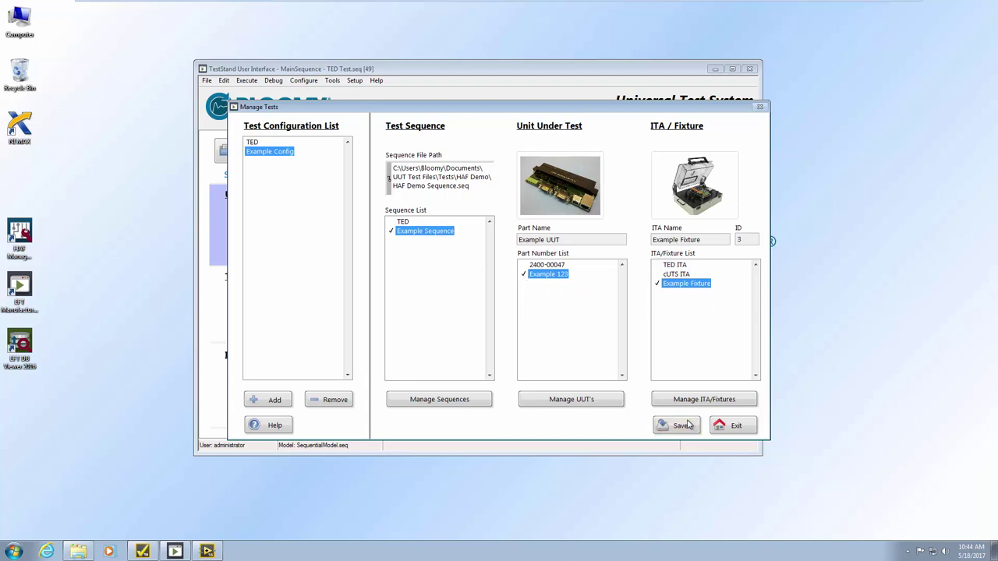
click(735, 426)
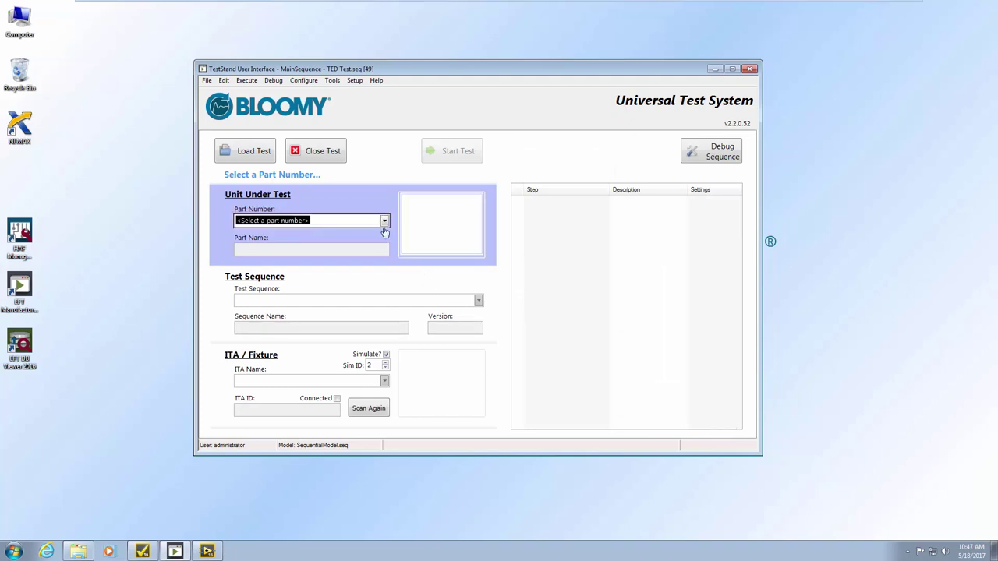
Load part number Example 123 for testing, set the simulated fixture ID to 3 and rescan for the fixture.
click(384, 224)
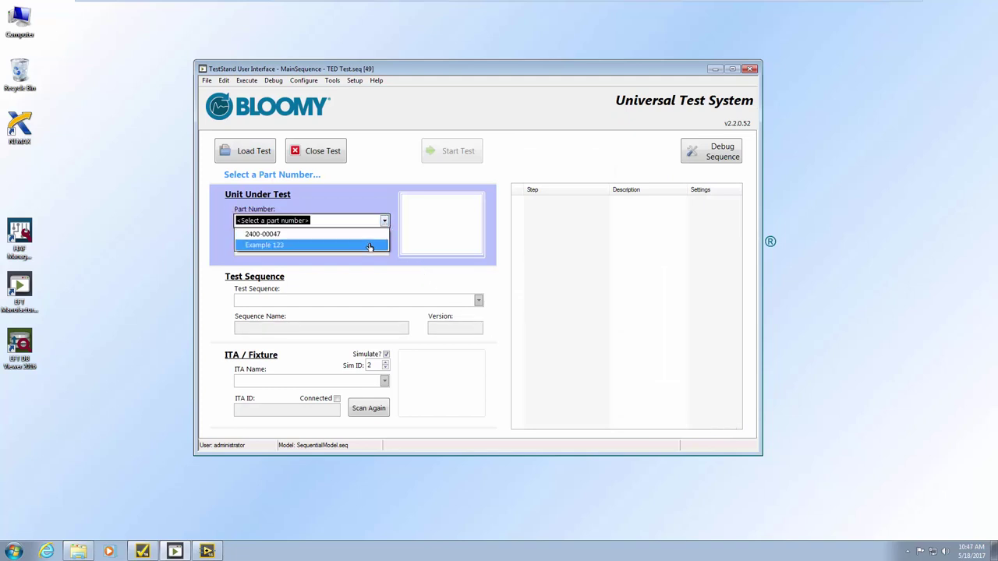
click(369, 247)
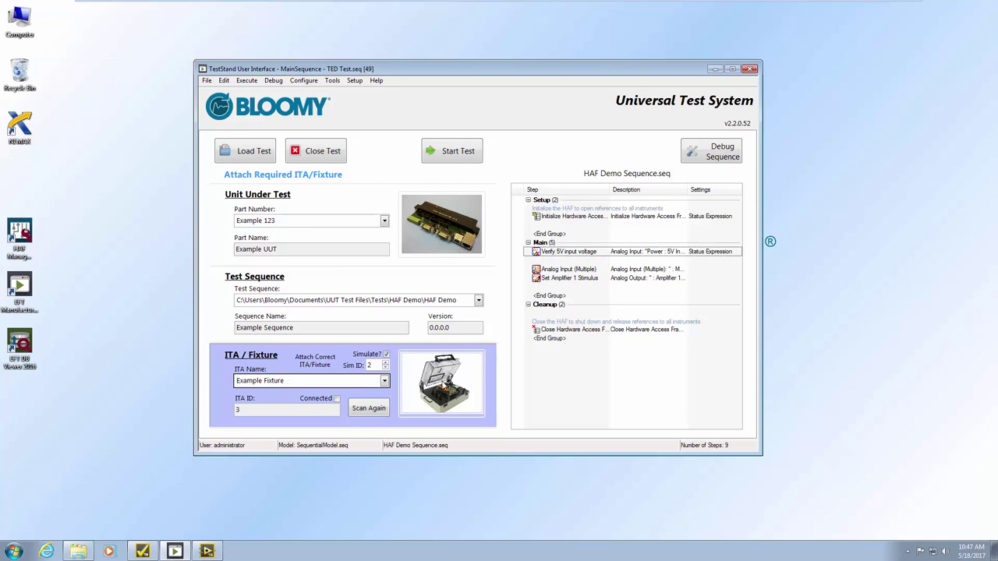
click(385, 363)
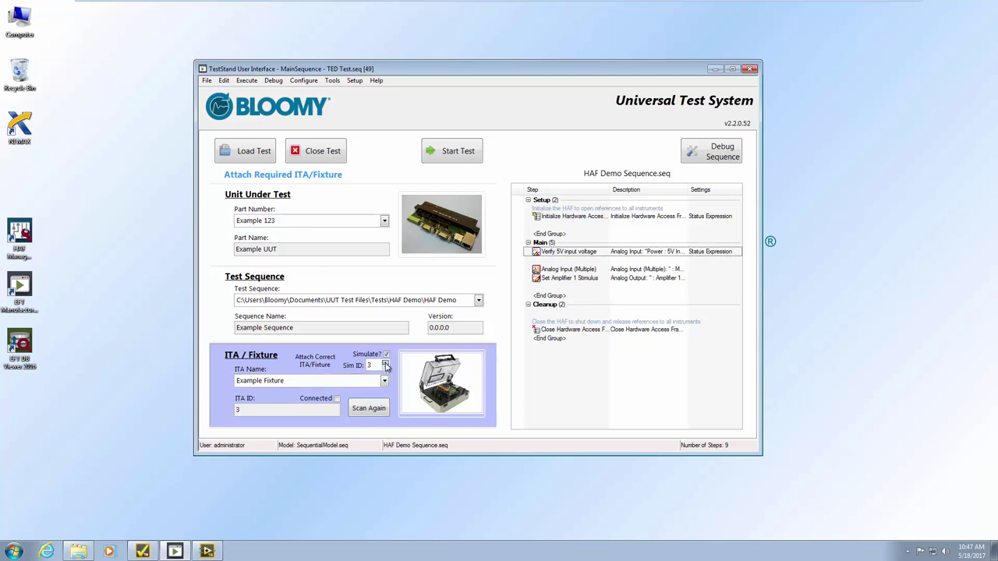
click(375, 411)
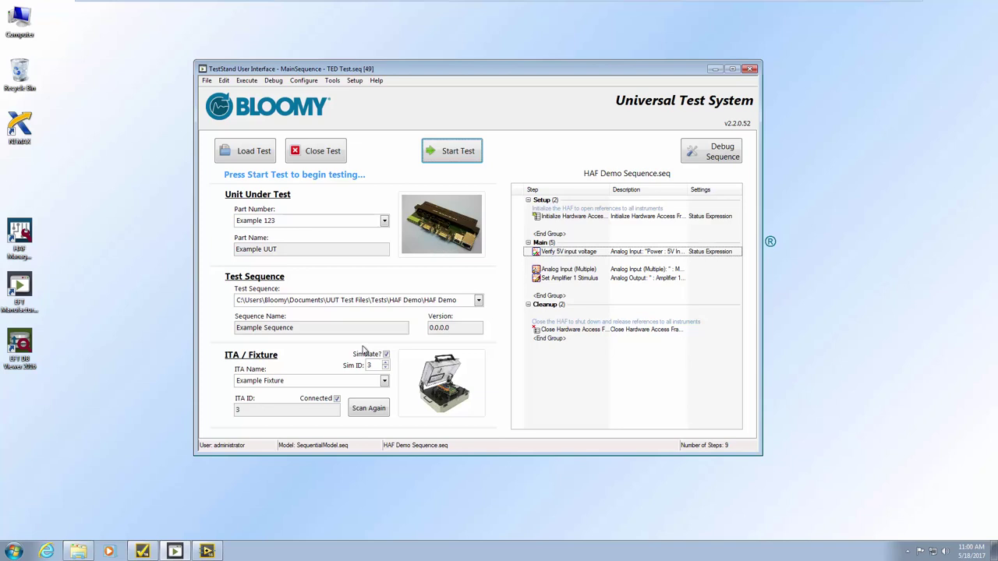
Reopen test management and open the Meas1 measurement setup from the ITA/Fixture Administrator.
click(355, 81)
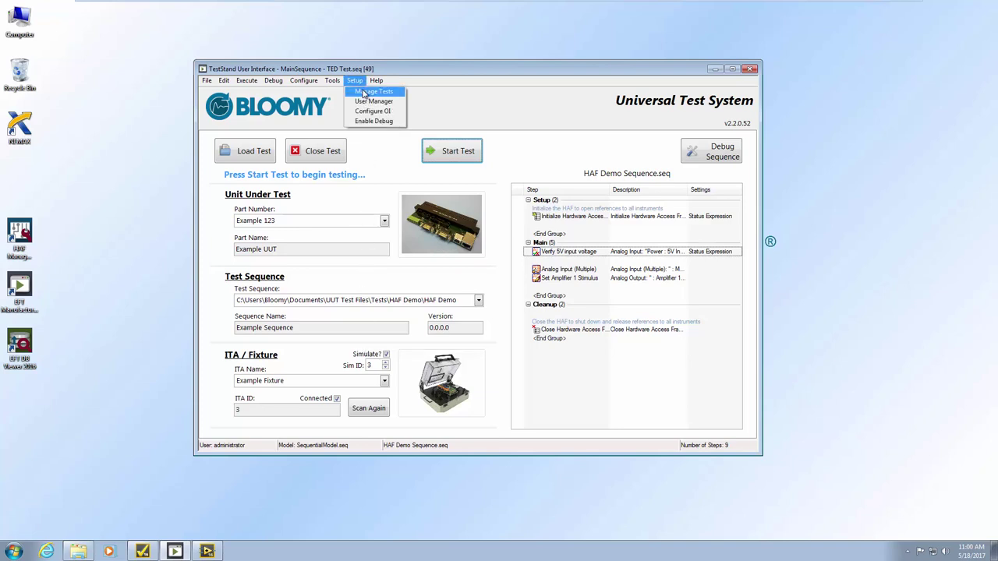
click(363, 93)
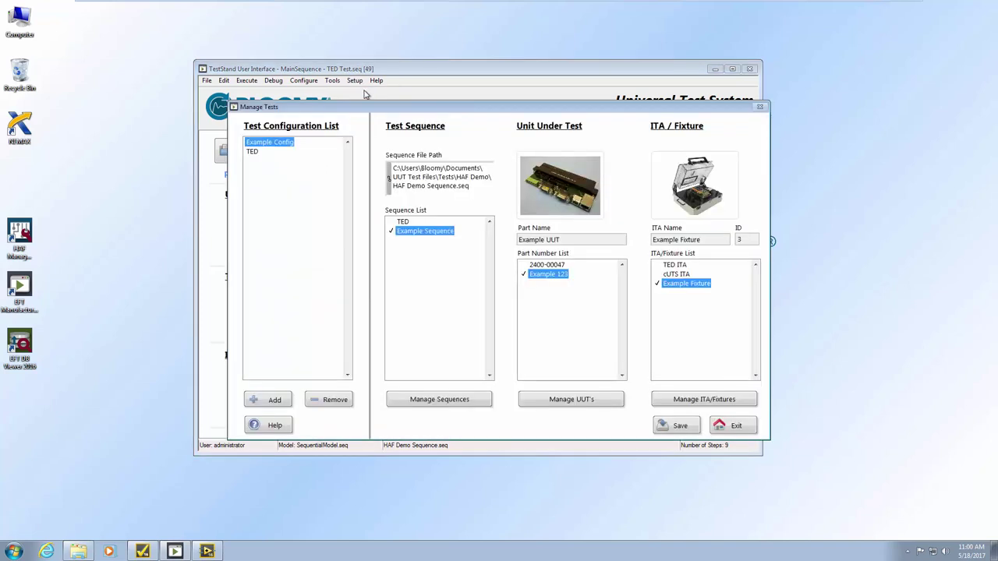
click(704, 399)
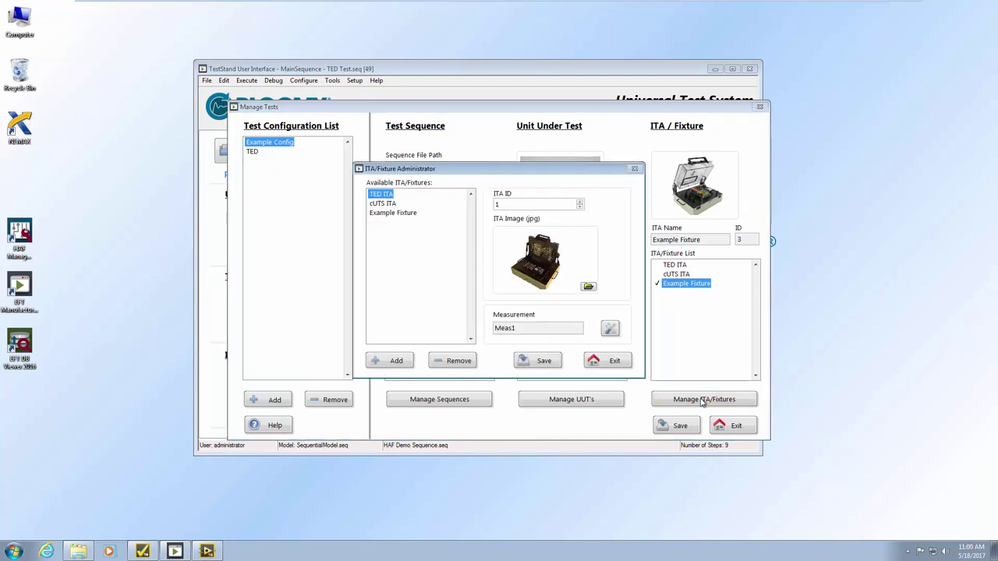
click(610, 329)
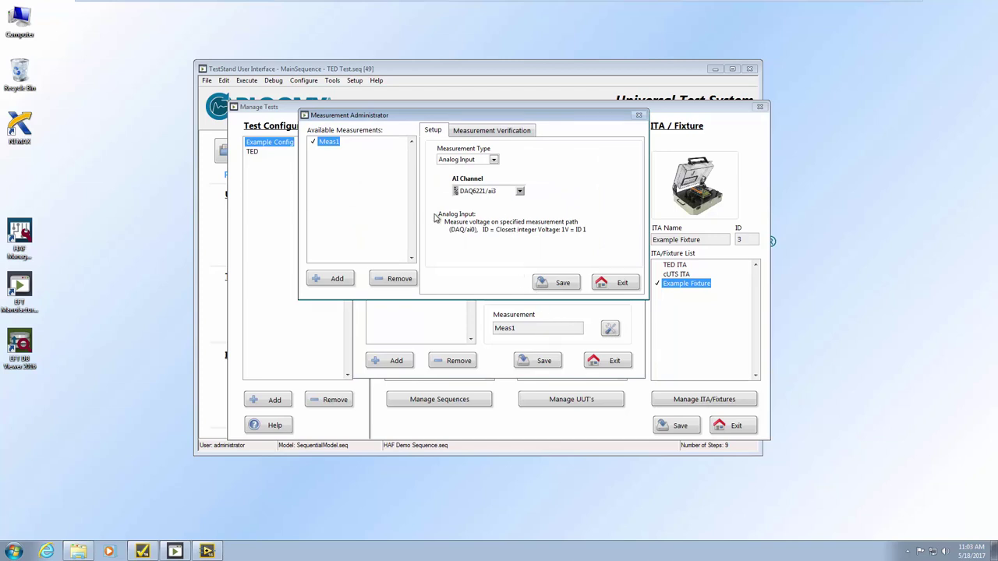
Examine the setup options for Analog Input, Resistance, Binary and compactUTS measurement types, return to Analog Input and exit all management dialogs.
click(493, 159)
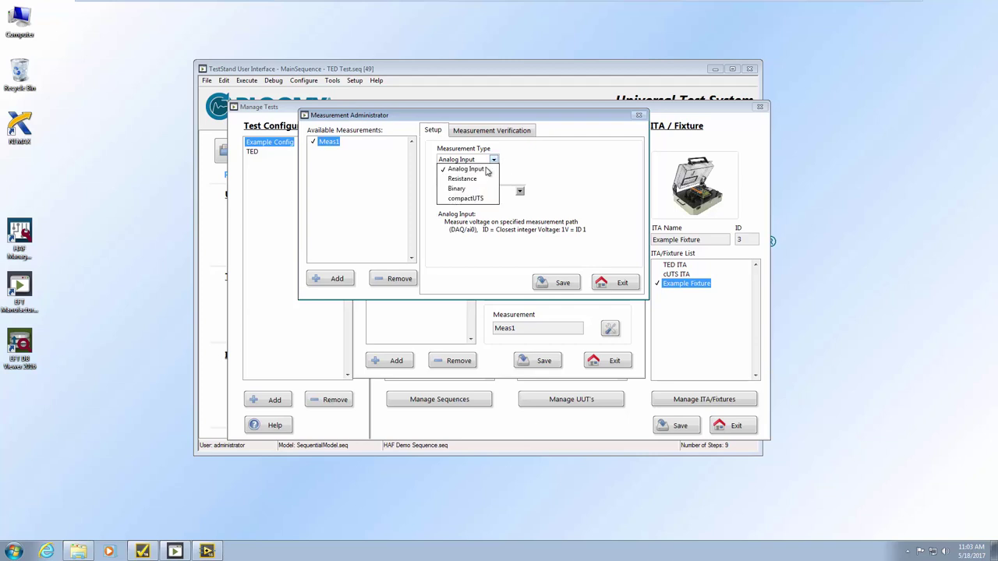
click(484, 172)
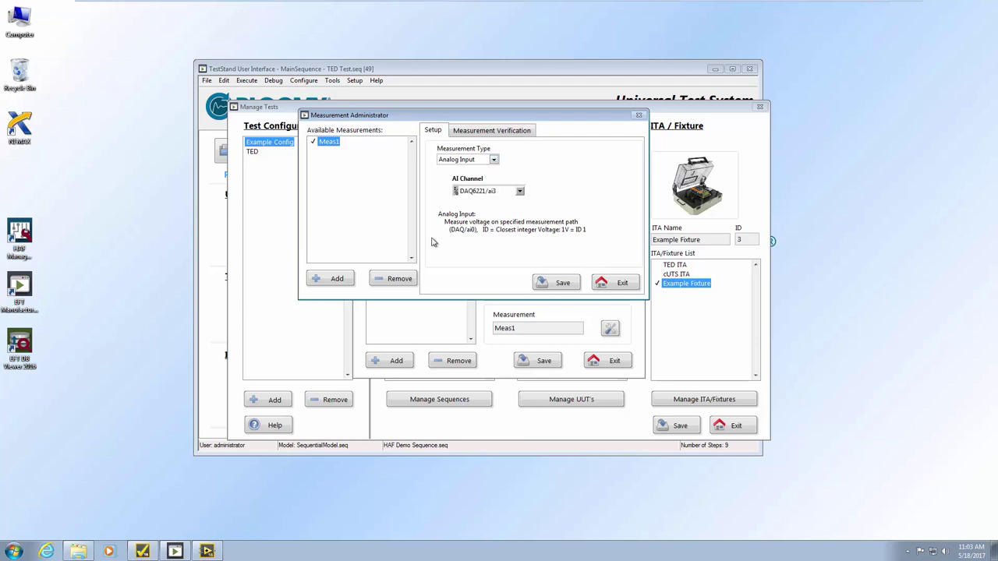
click(499, 161)
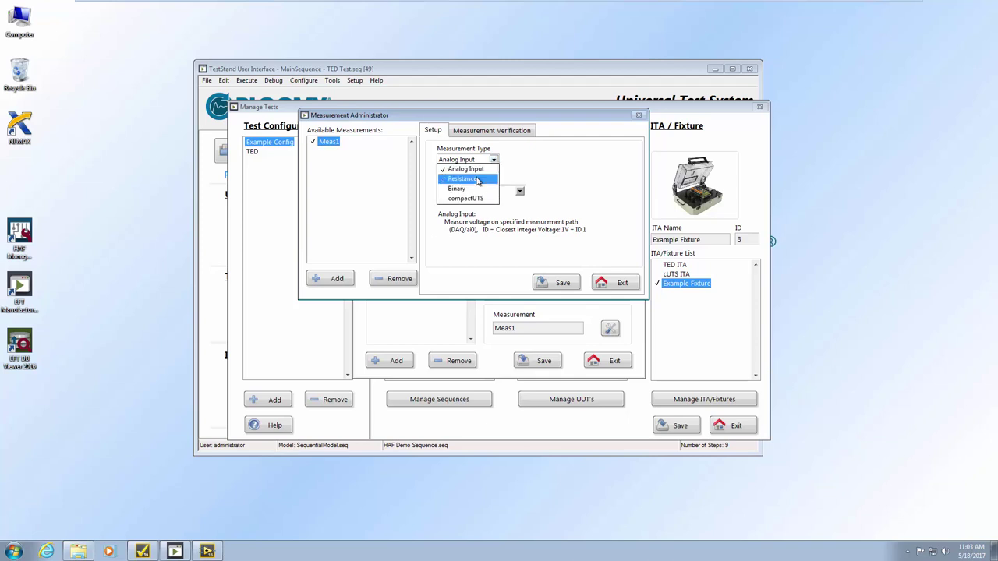
click(478, 179)
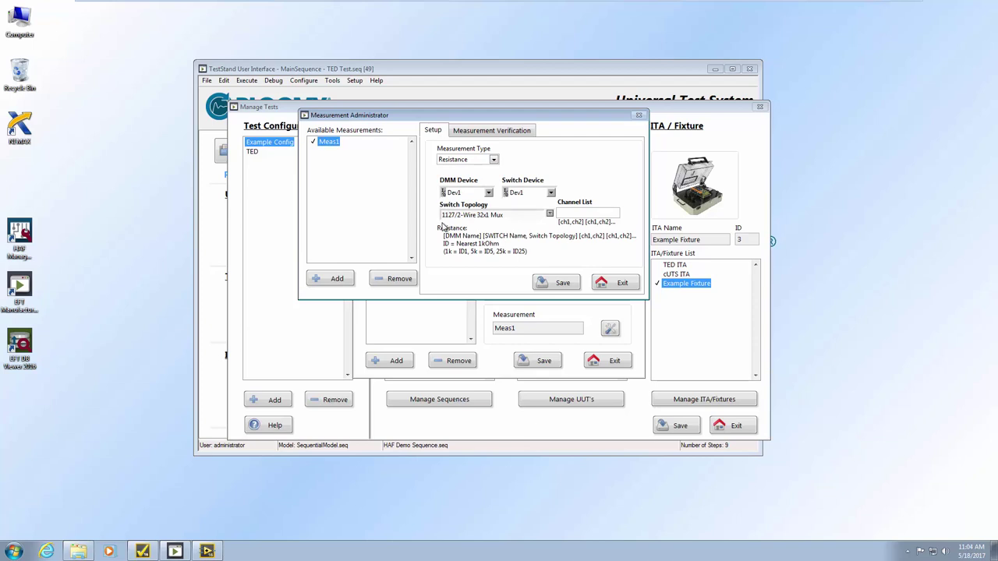
click(495, 161)
click(468, 190)
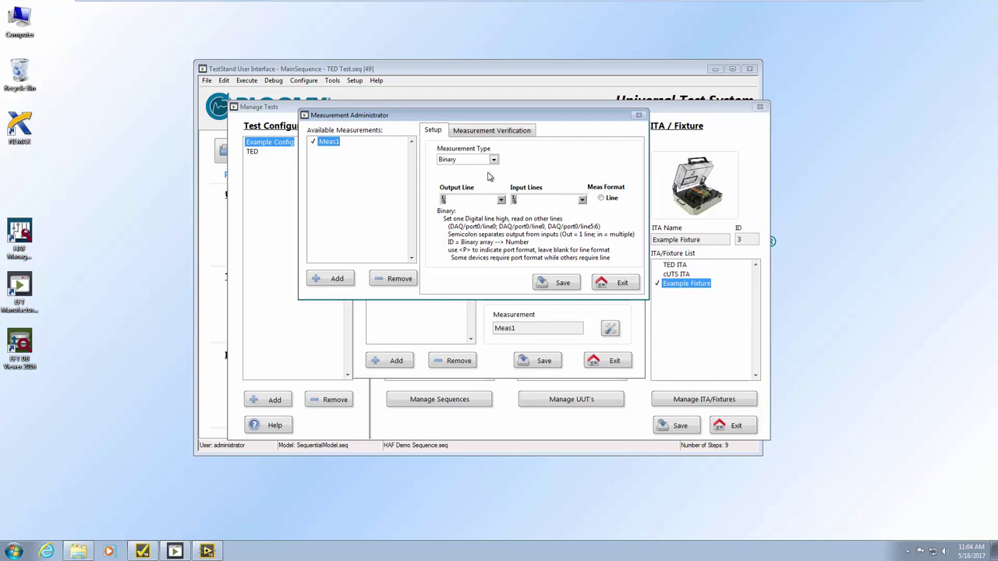
click(494, 160)
click(466, 200)
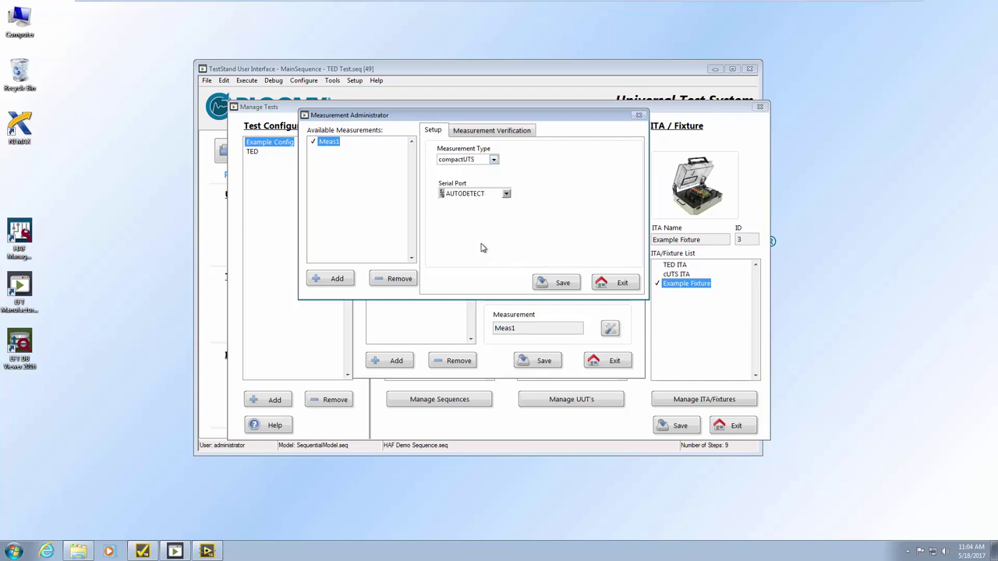
click(494, 161)
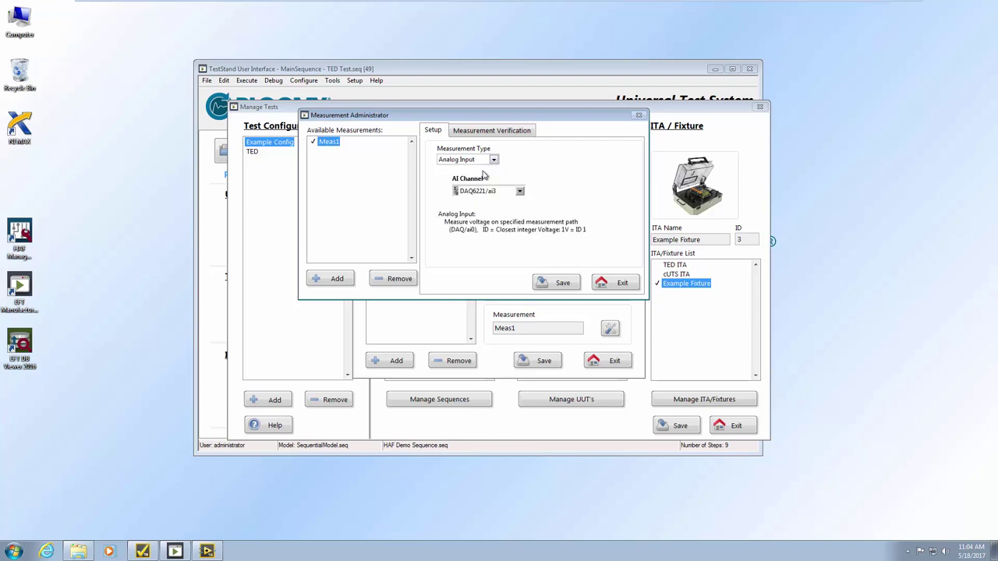
click(483, 170)
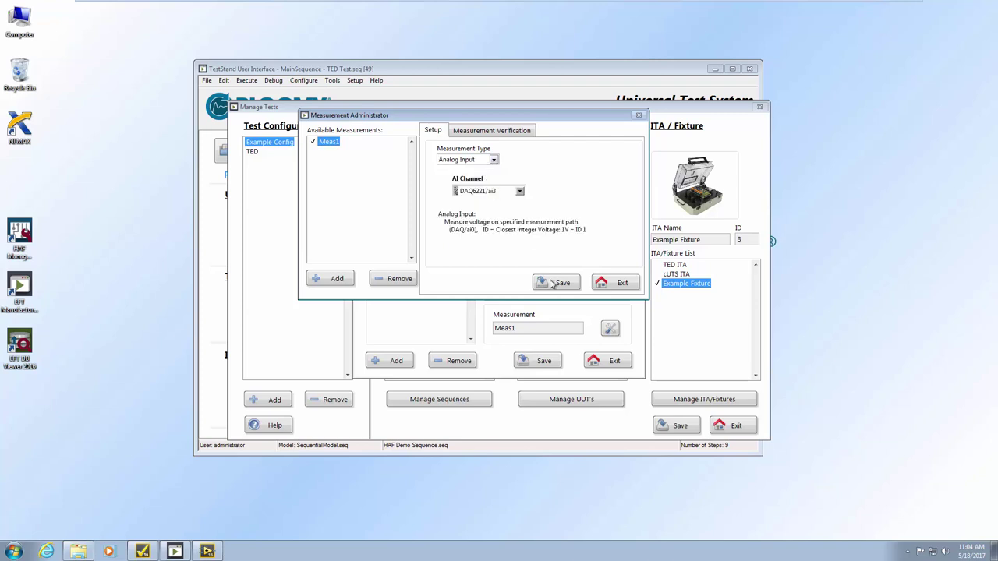
click(610, 283)
click(612, 360)
click(733, 425)
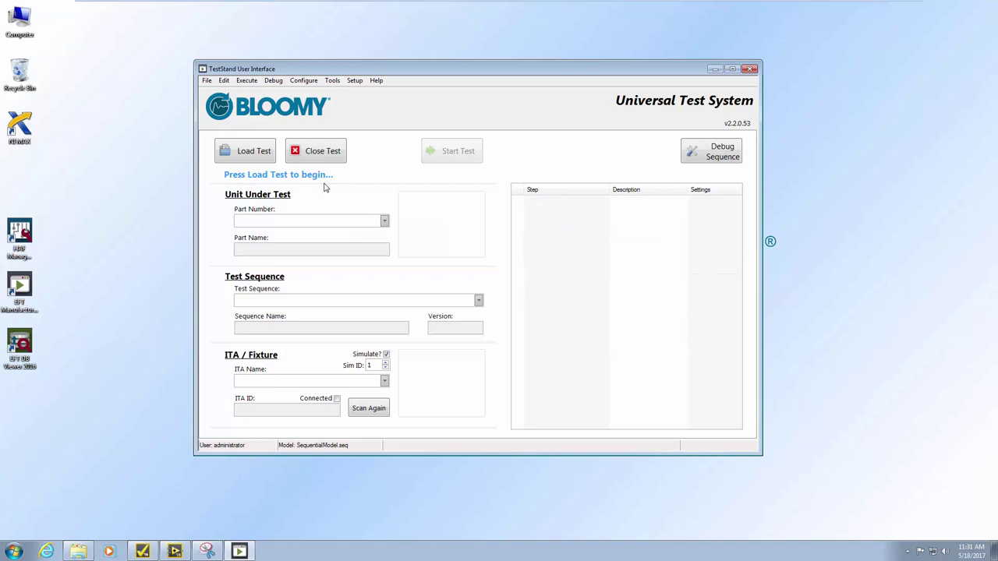
Open the operator interface configuration and set the banner logo to EFT Module TestStand.PNG from the Pictures folder.
click(355, 81)
click(372, 113)
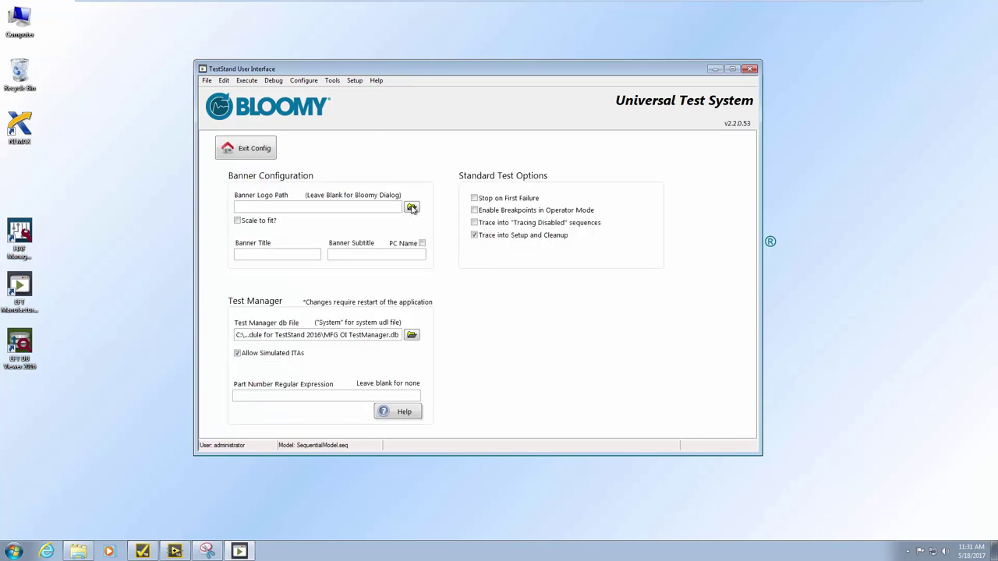
click(411, 207)
click(352, 129)
double_click(353, 131)
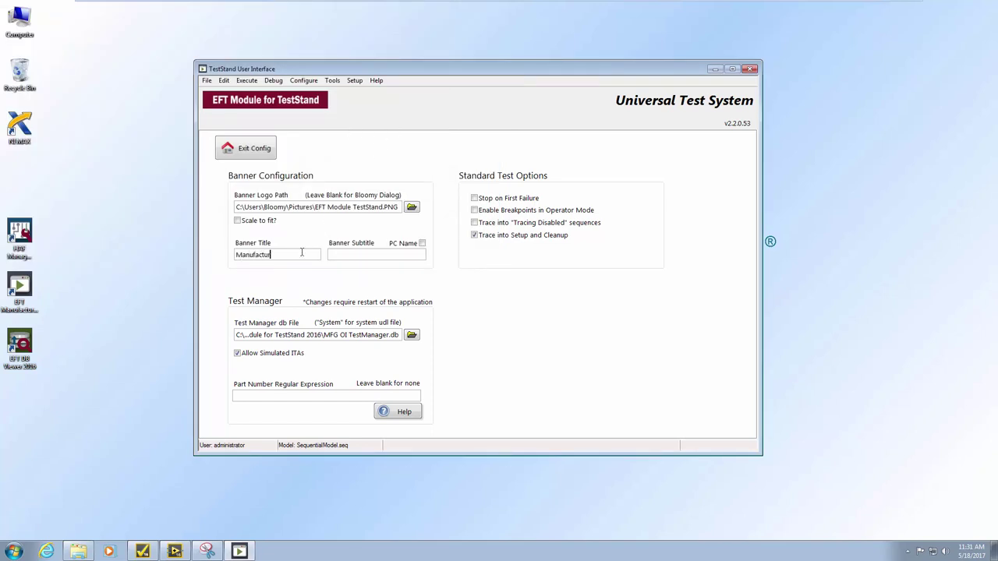
Set the banner title to "Manufacturing OI" and the subtitle to "Subtitle", enable PC Name and exit the configuration.
key(Tab)
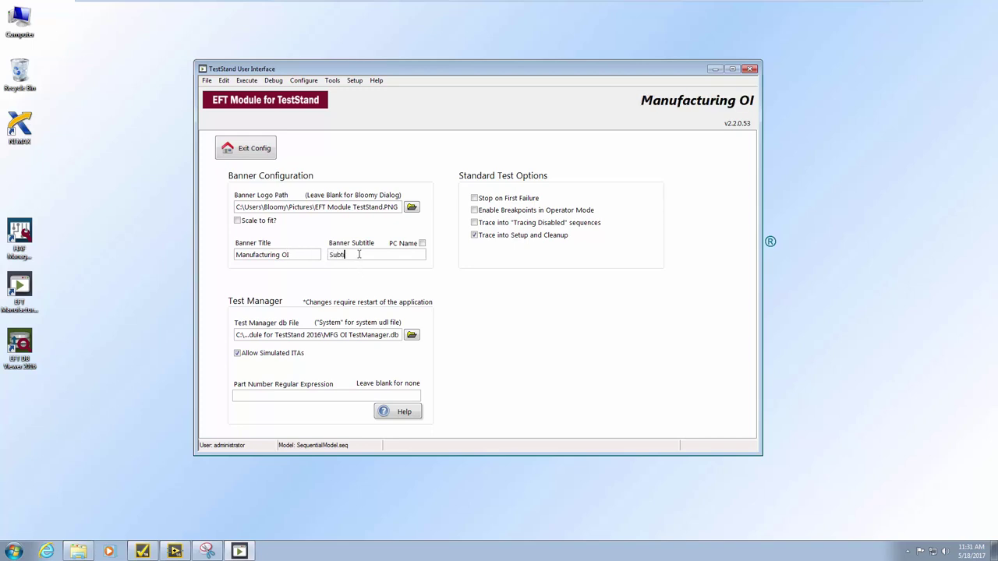
key(Tab)
click(422, 244)
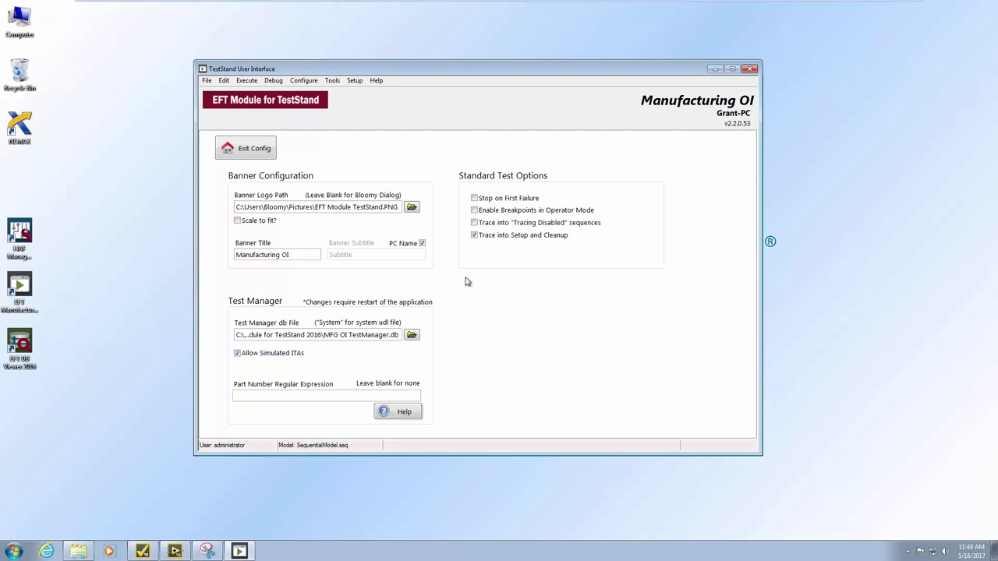
click(252, 150)
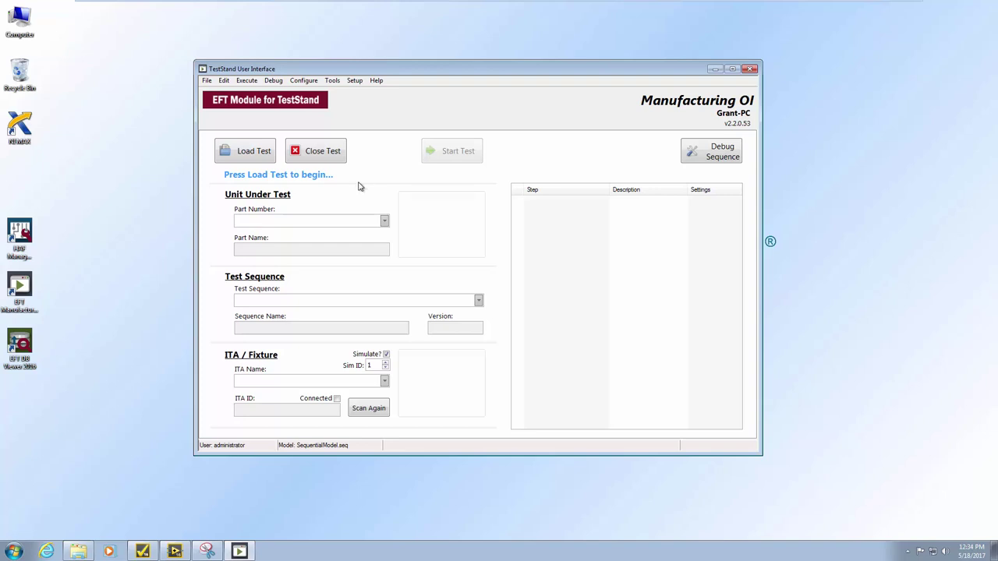
Add a TestStand user with the Operator login level, entering the user name and account password, and close the user manager.
click(355, 81)
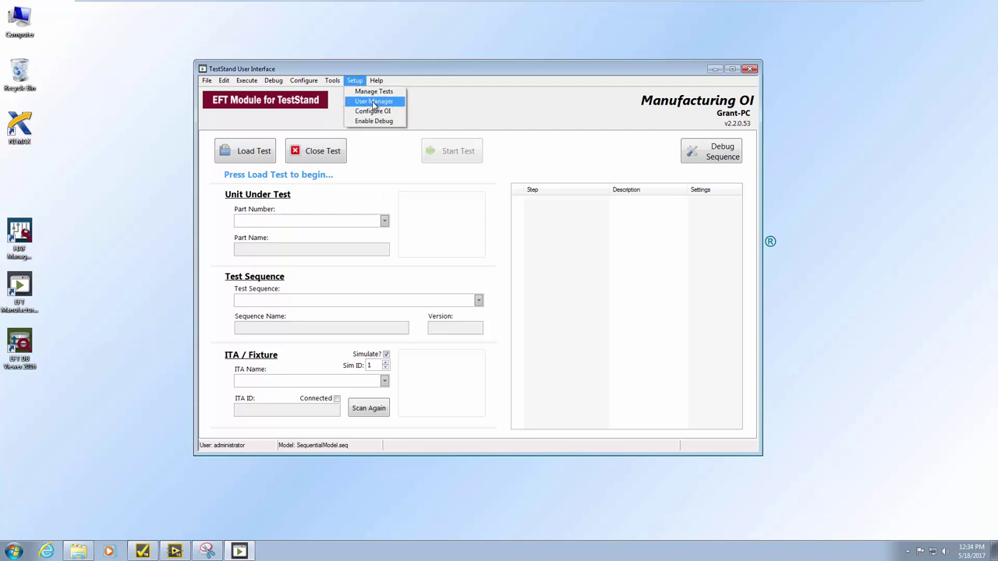
click(373, 104)
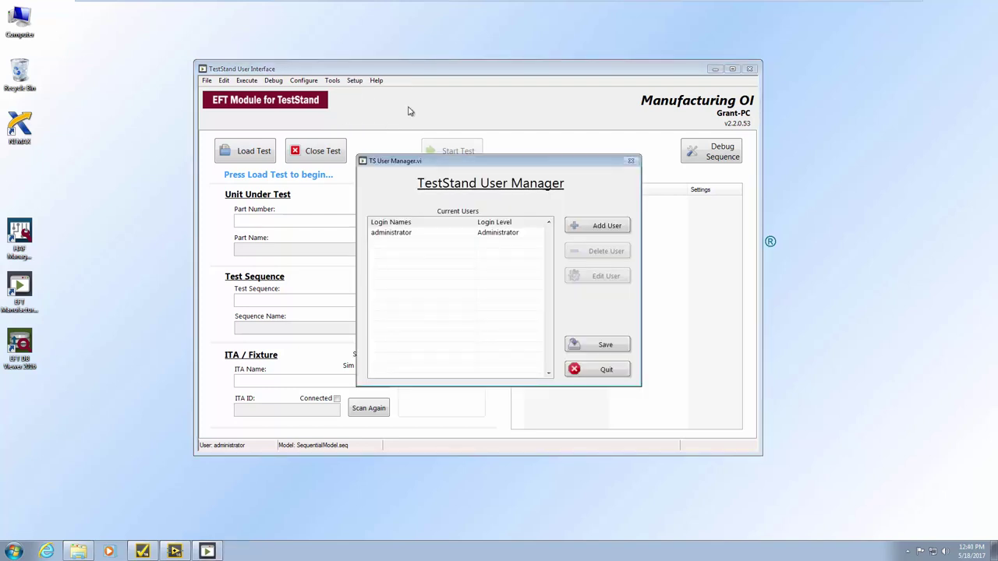
click(448, 233)
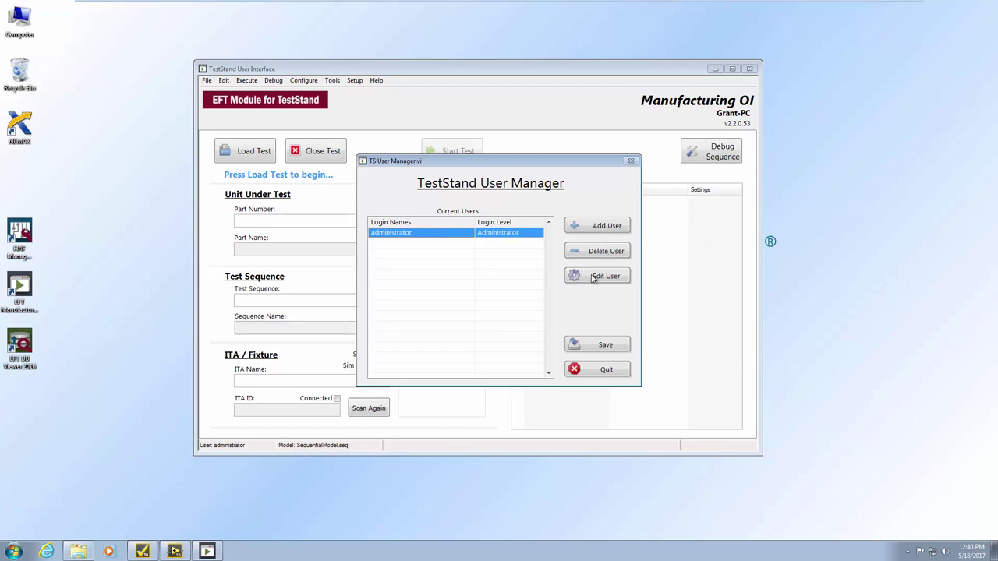
click(609, 226)
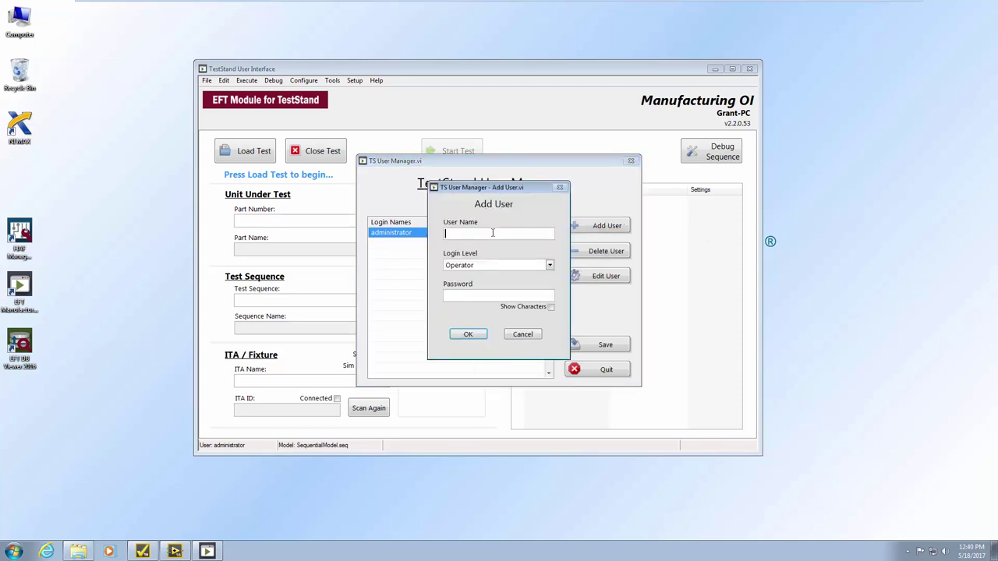
text(Grant)
click(550, 265)
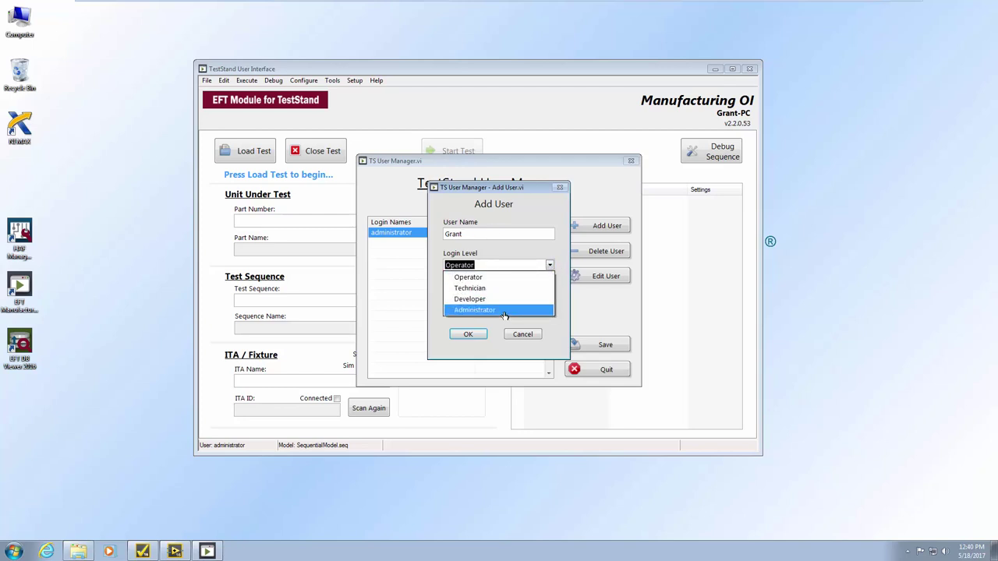
click(568, 309)
text(********)
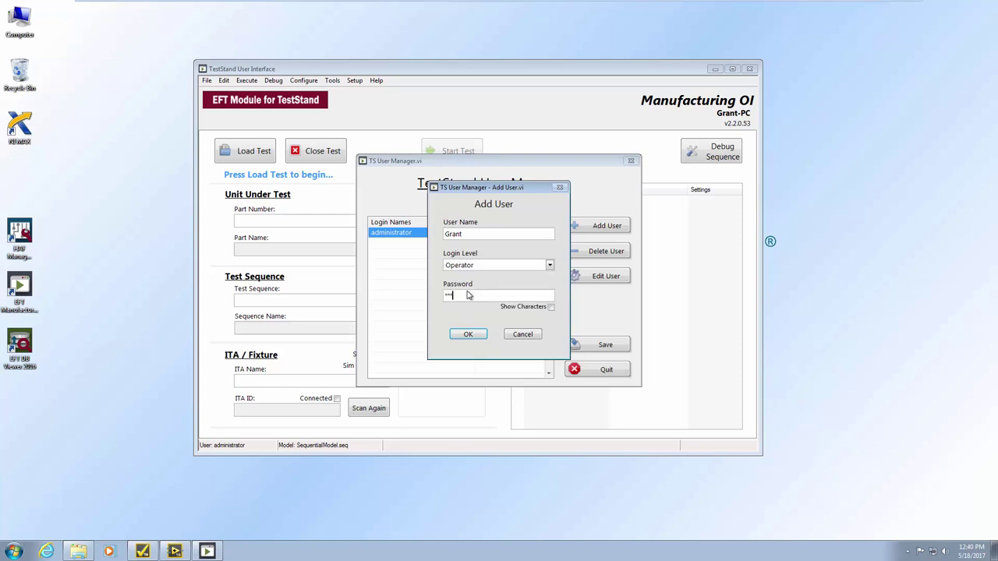
click(551, 308)
click(468, 335)
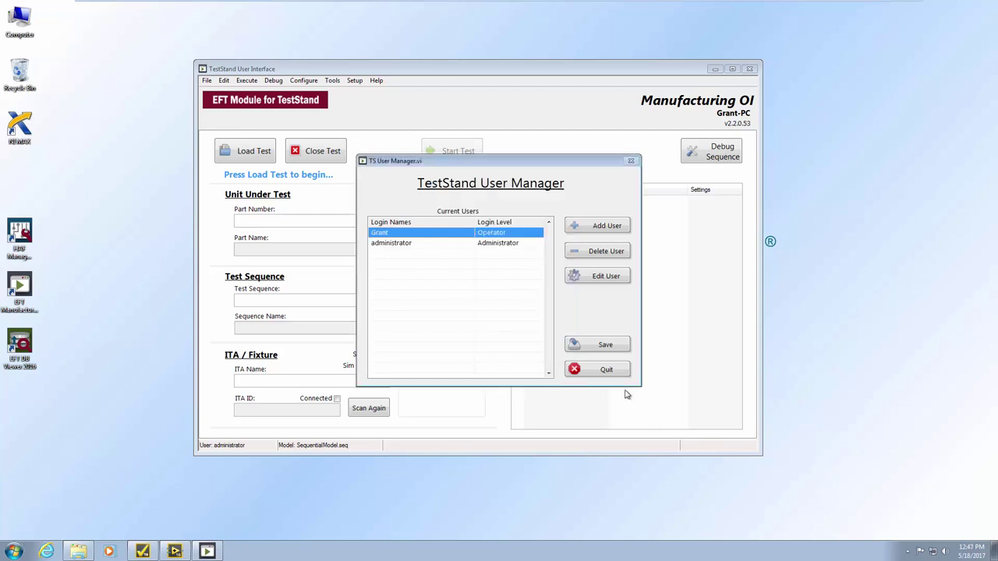
click(616, 370)
click(480, 289)
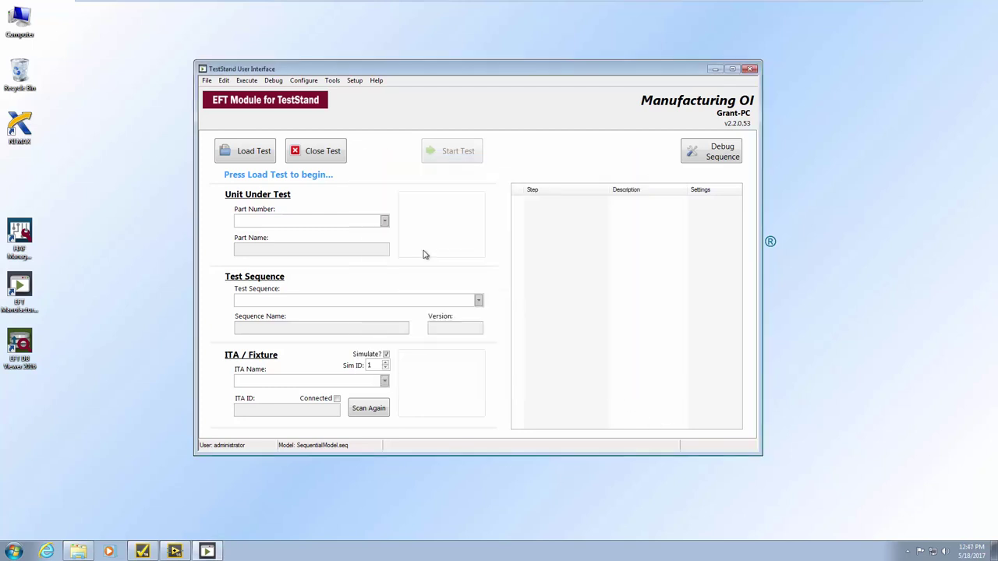
Log in as the new operator user, entering the account password.
click(207, 80)
click(215, 92)
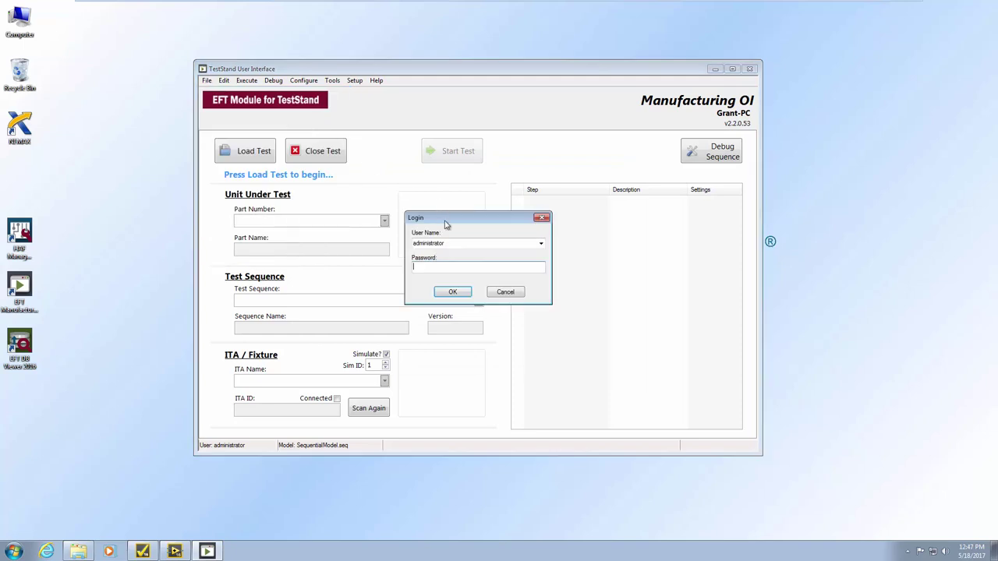
click(540, 243)
click(533, 265)
text(*****)
key(Return)
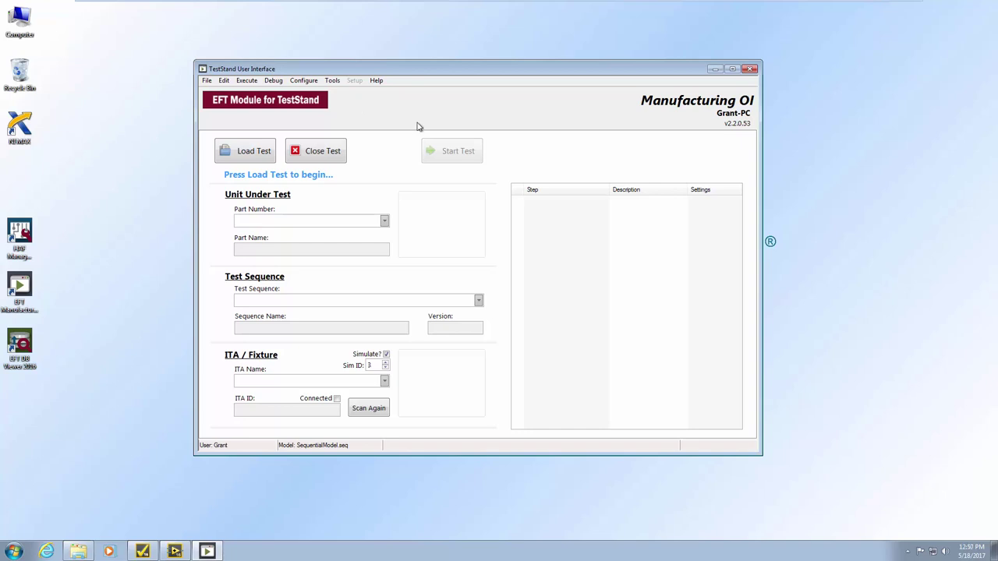
Load part number Example 123 for testing.
click(254, 152)
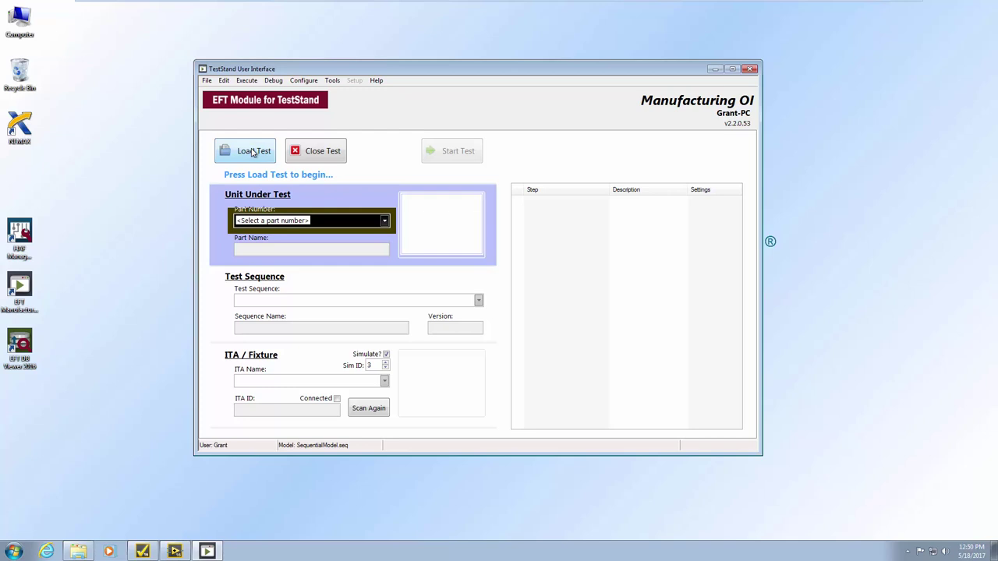
click(384, 221)
click(366, 244)
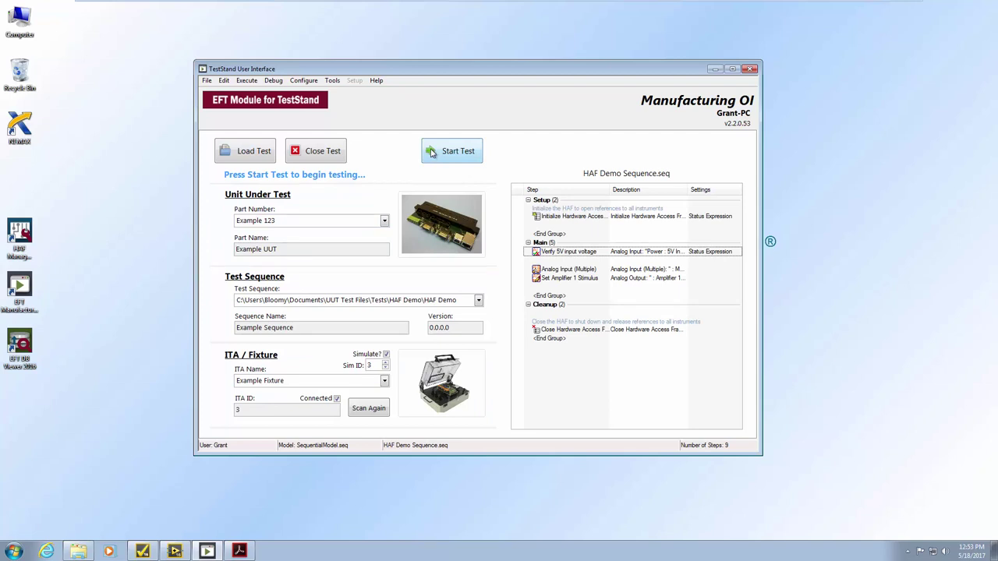
Open the user manual and go to its Sequence Load Flow section.
click(377, 80)
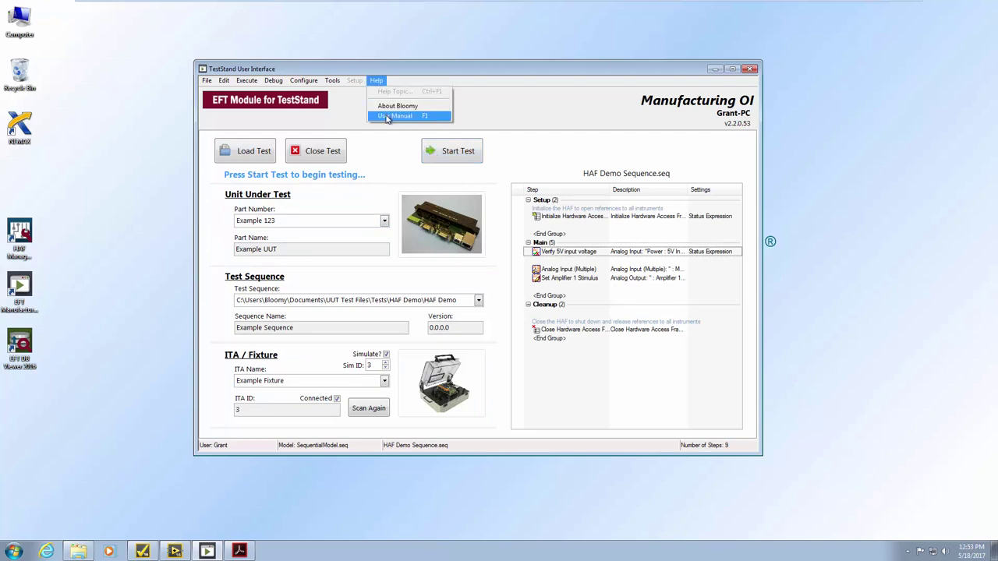
click(391, 116)
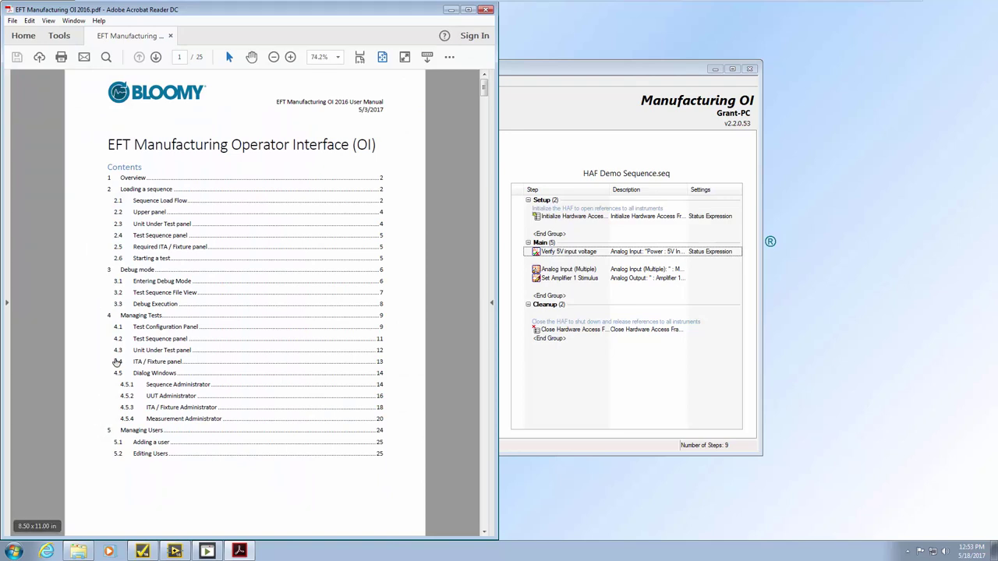
click(180, 204)
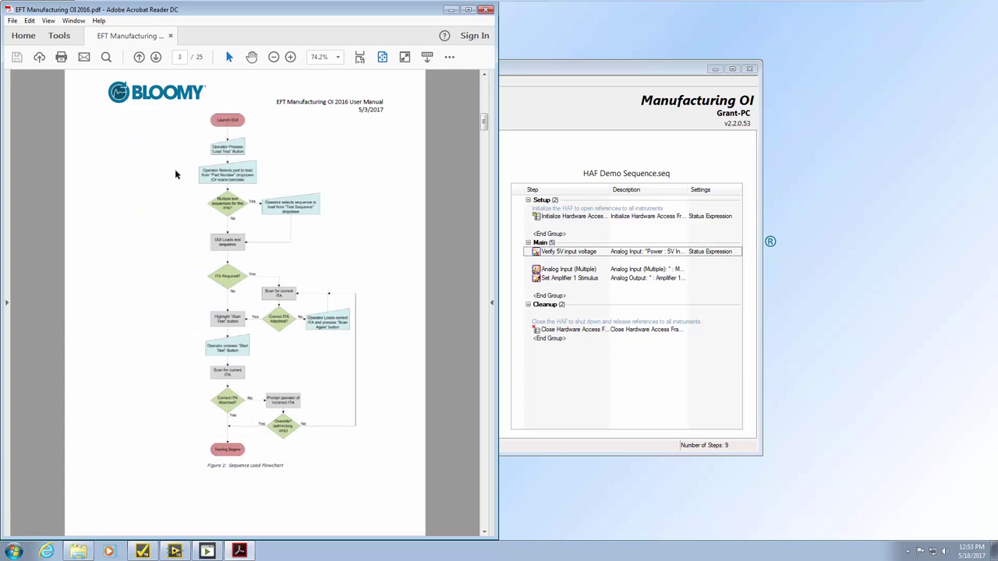